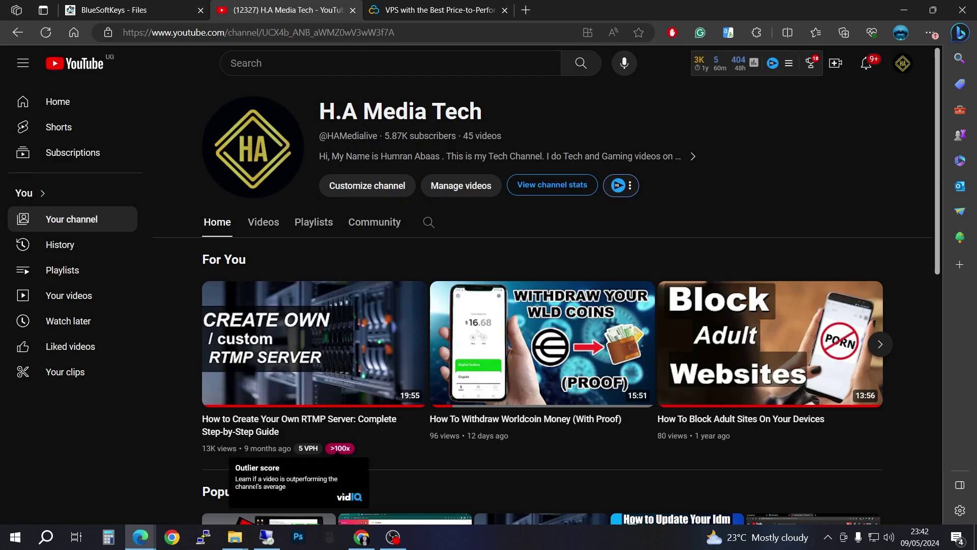
Attempt a Remote Desktop connection to 185.157.245.154 as root.
click(266, 539)
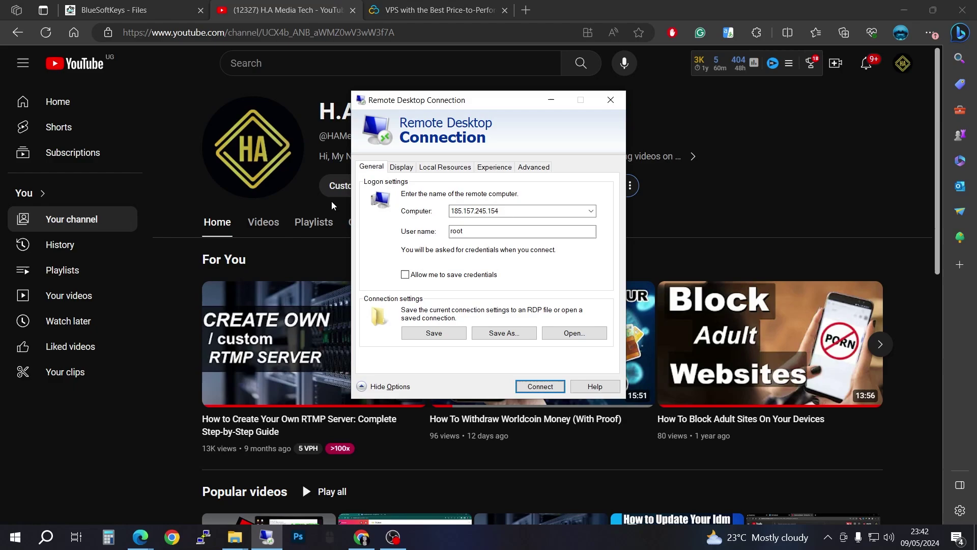
drag(483, 105, 459, 99)
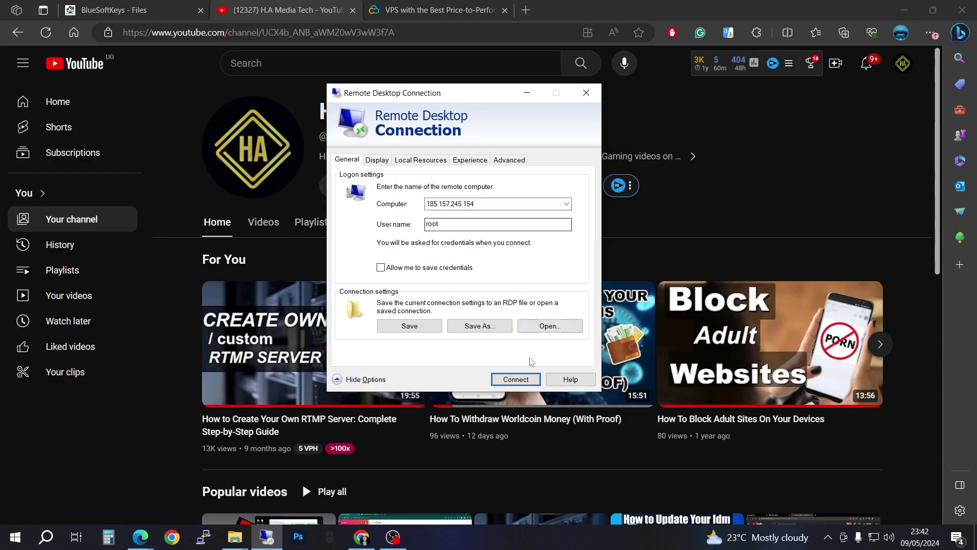
click(516, 379)
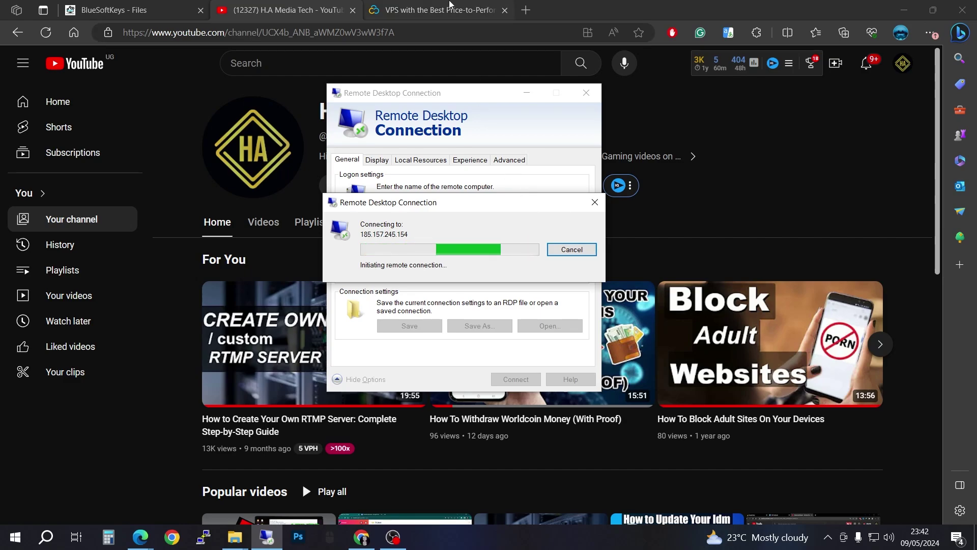
Dismiss the can't-connect error and minimize Remote Desktop Connection.
click(441, 8)
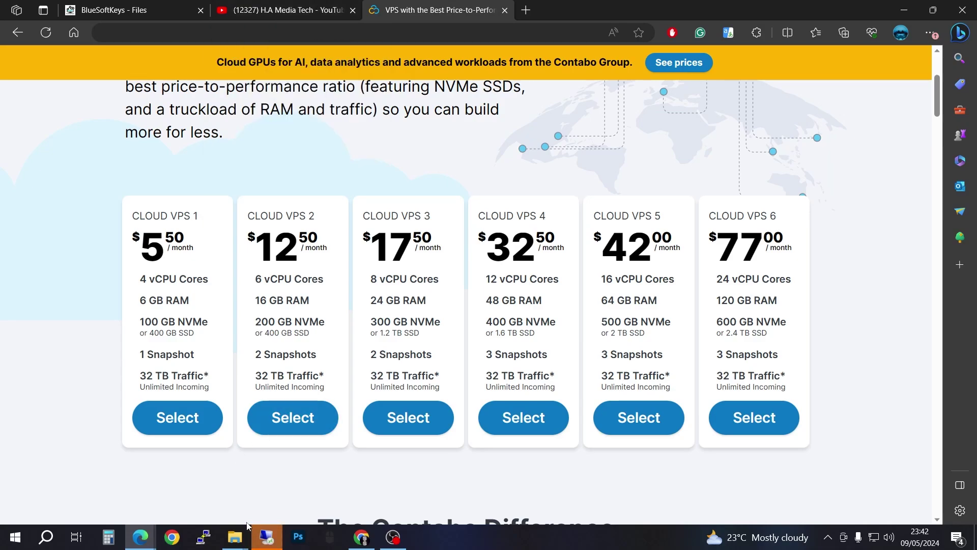
click(267, 540)
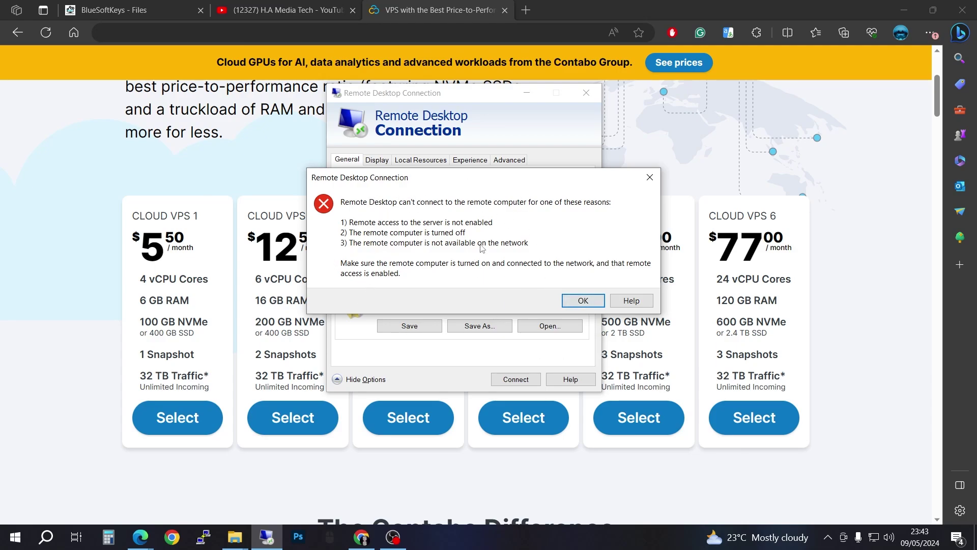
click(585, 305)
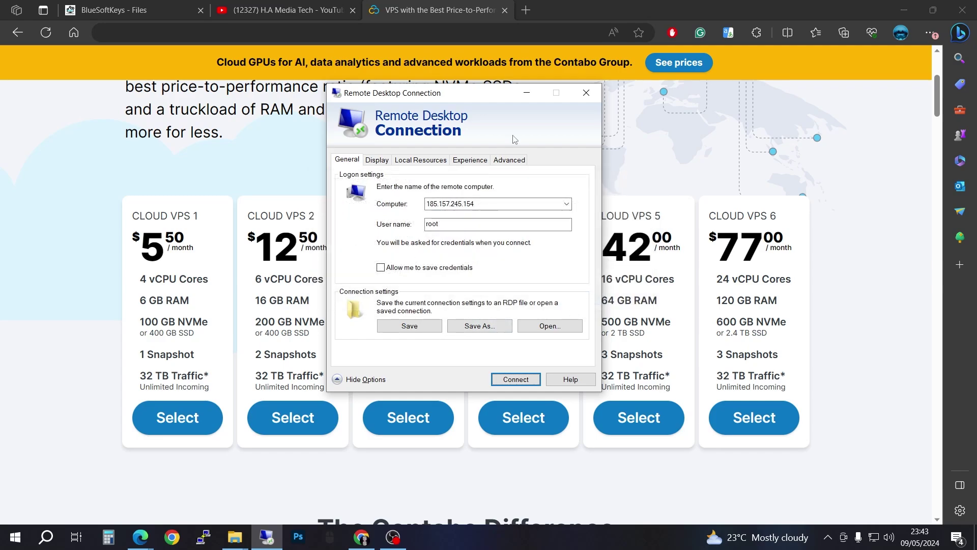
click(526, 93)
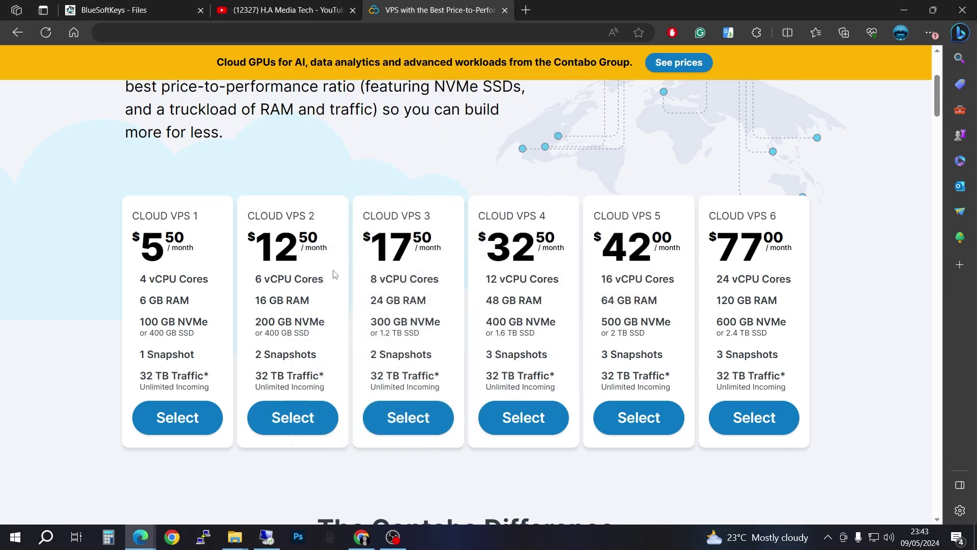
Open BlueSoftKeys' Software Downloads link in a new Edge tab.
click(146, 6)
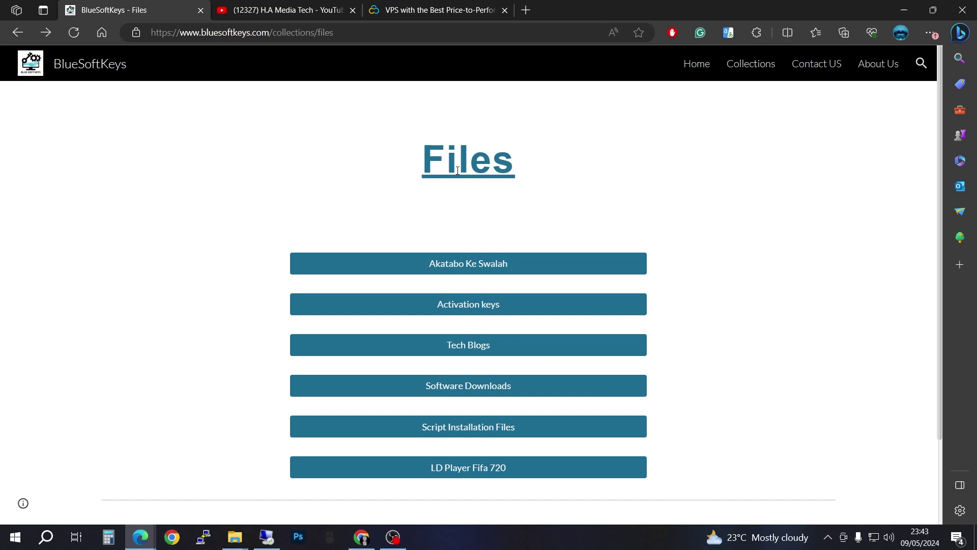
right_click(447, 388)
click(502, 139)
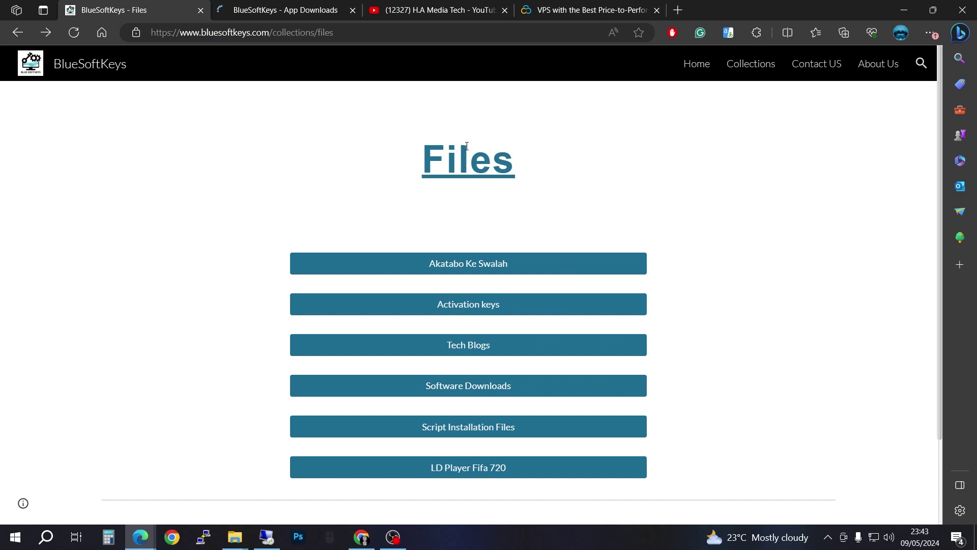
On the App Downloads tab, scroll to PuTTY and start its download.
click(308, 6)
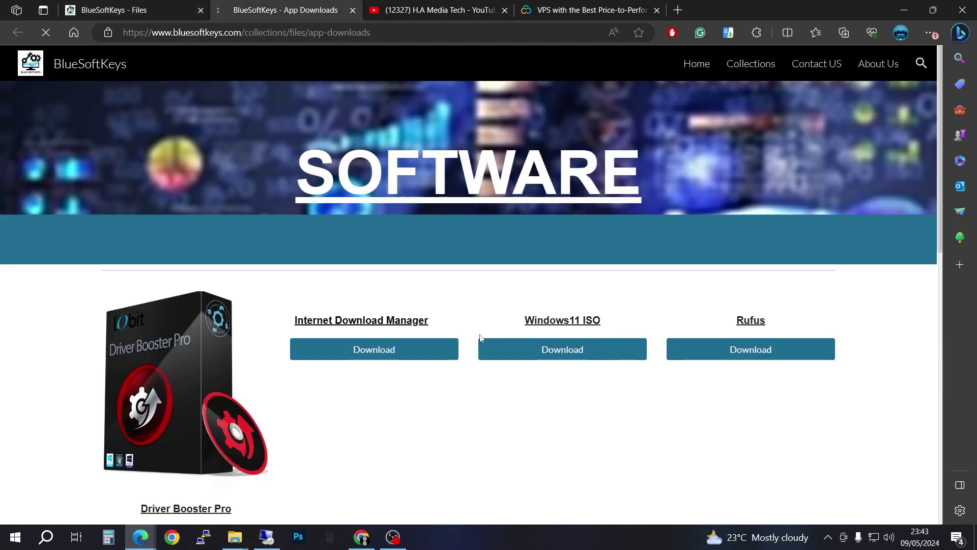
scroll(508, 356, down, 1)
scroll(508, 391, down, 8)
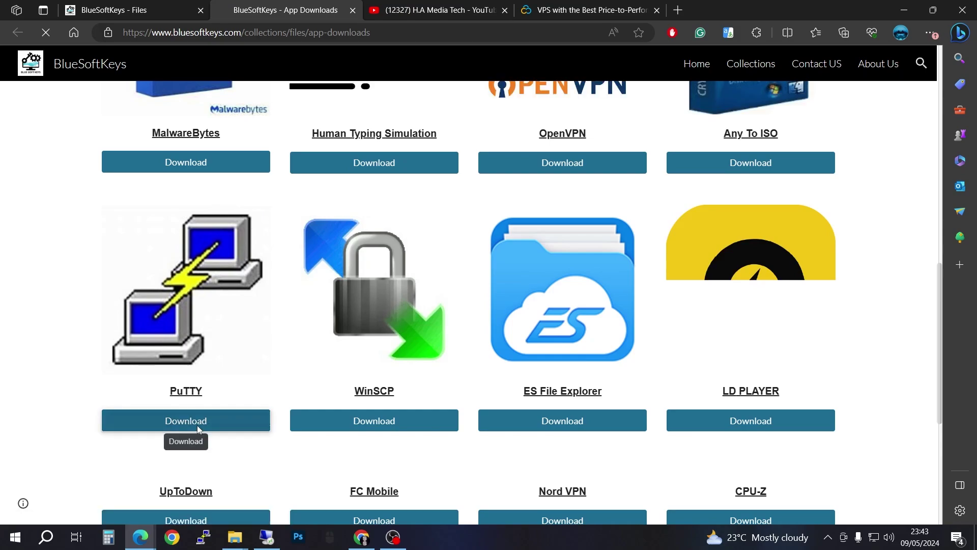
click(190, 426)
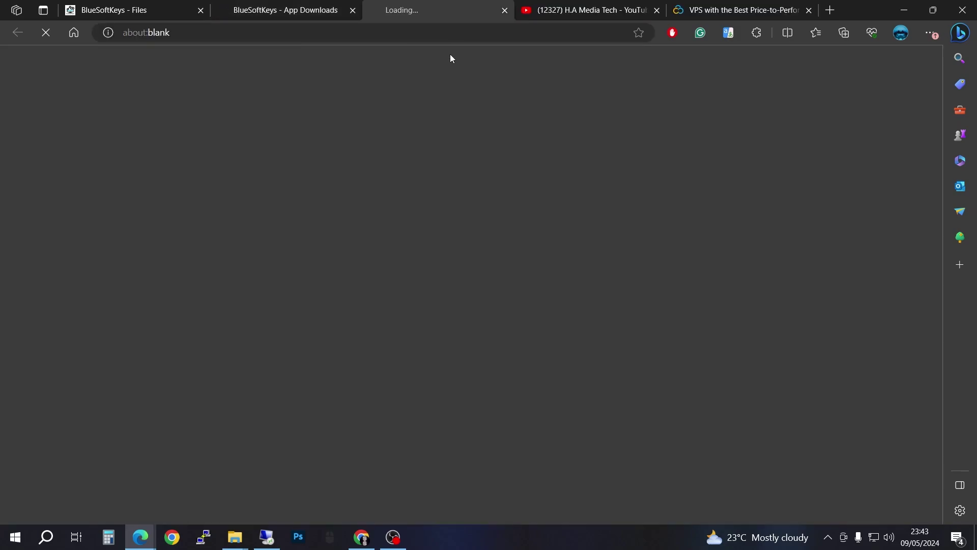
Open the PuTTY configuration window and move it to the right.
click(203, 534)
drag(447, 154, 687, 120)
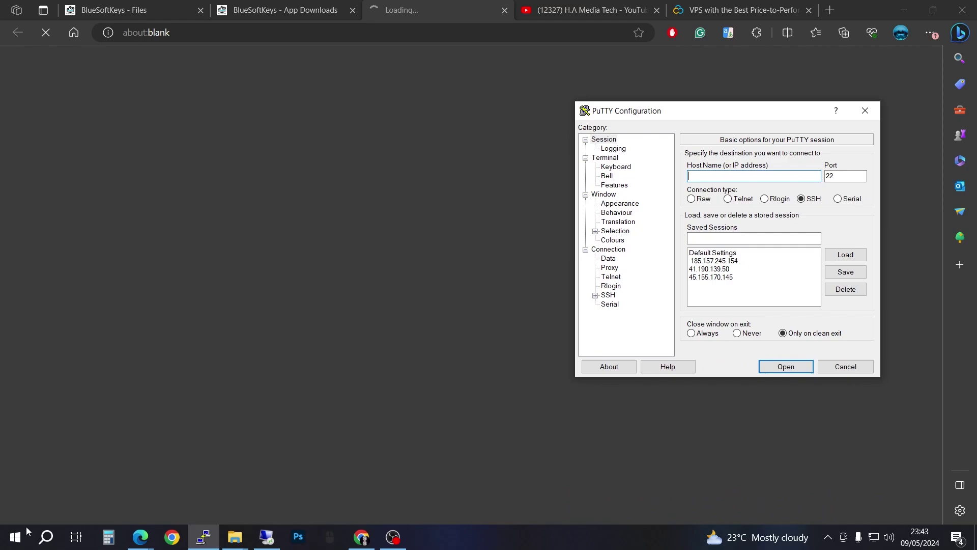
click(14, 541)
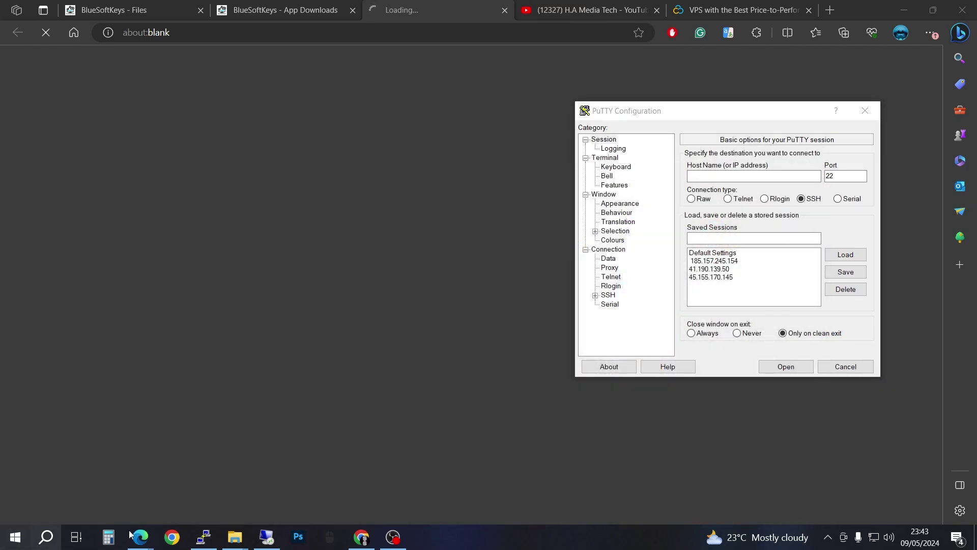
click(14, 537)
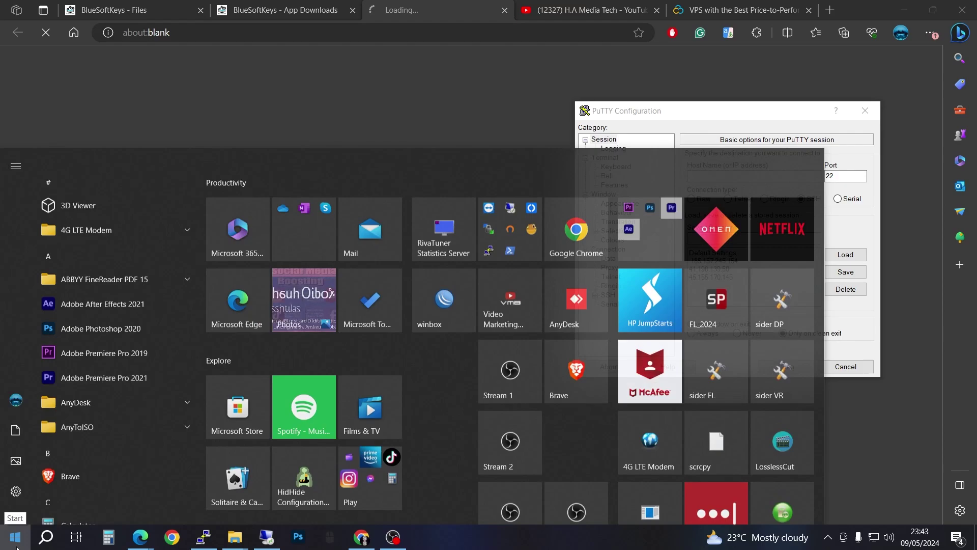
Launch Windows PowerShell as administrator, close the download dialog and approve the UAC prompt.
click(15, 537)
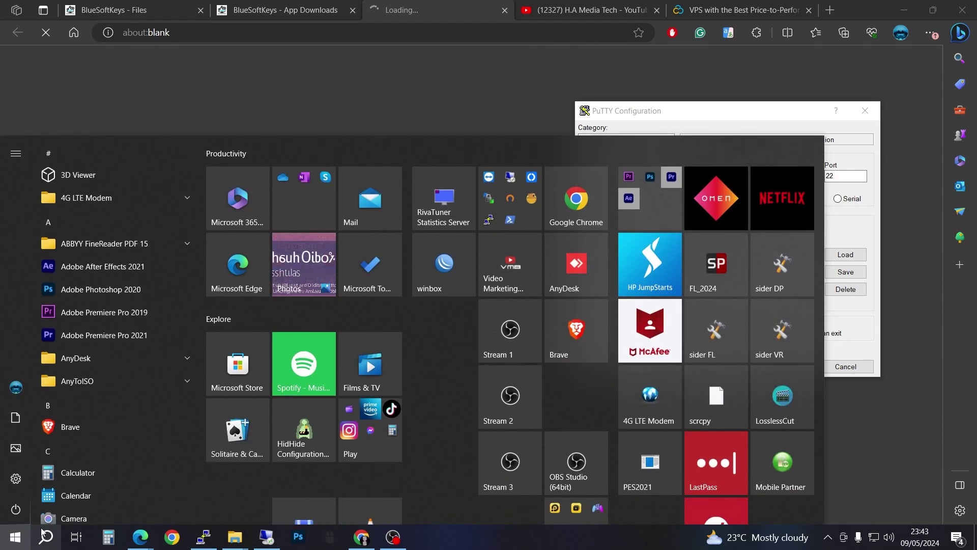
text(powe)
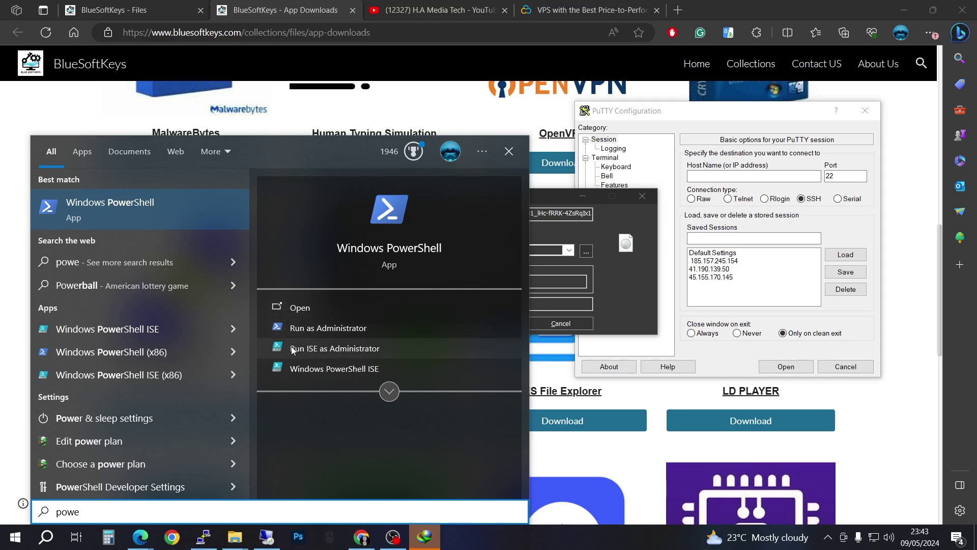
click(328, 328)
click(316, 327)
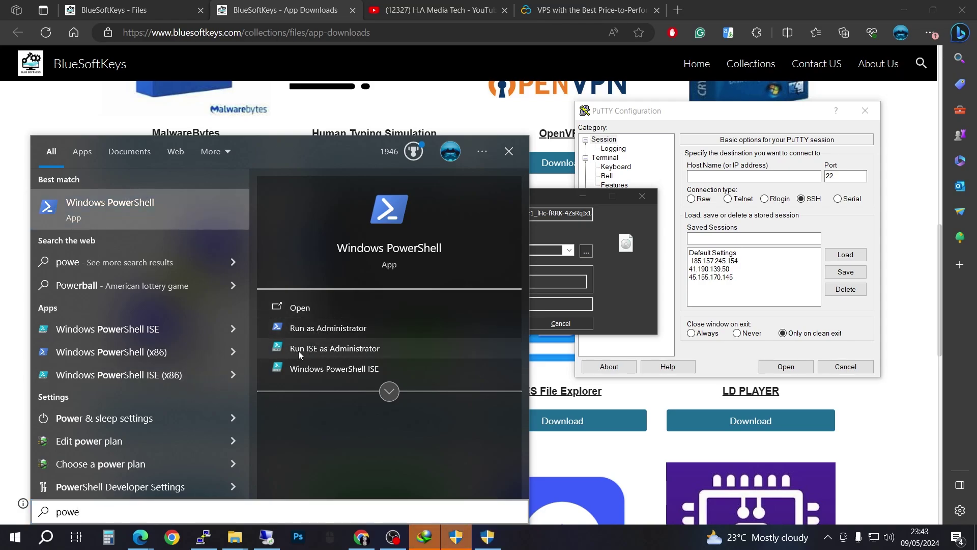
click(555, 199)
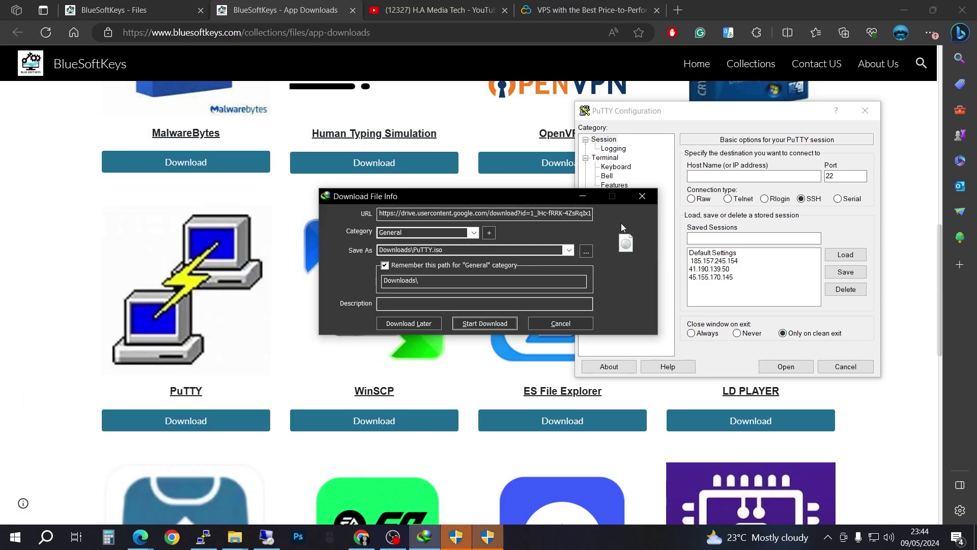
click(642, 196)
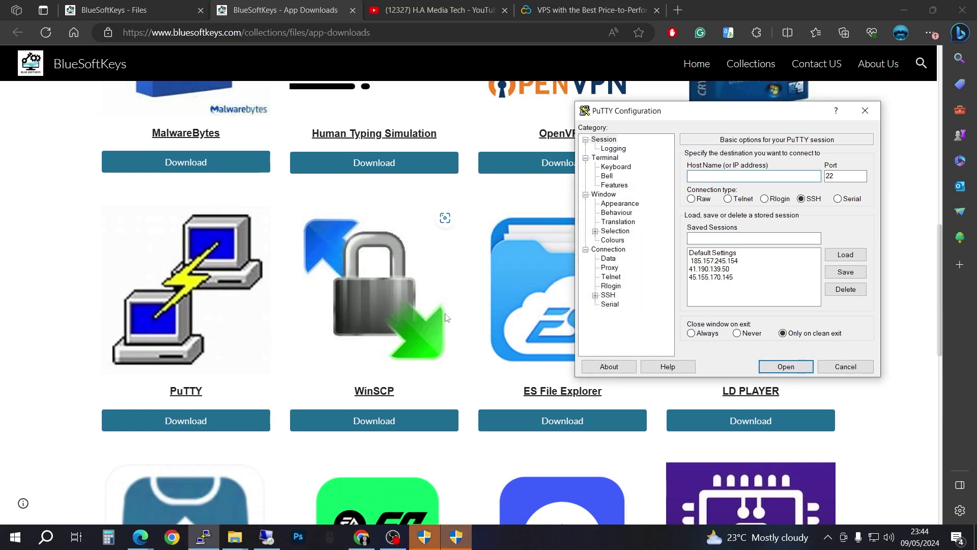
click(455, 539)
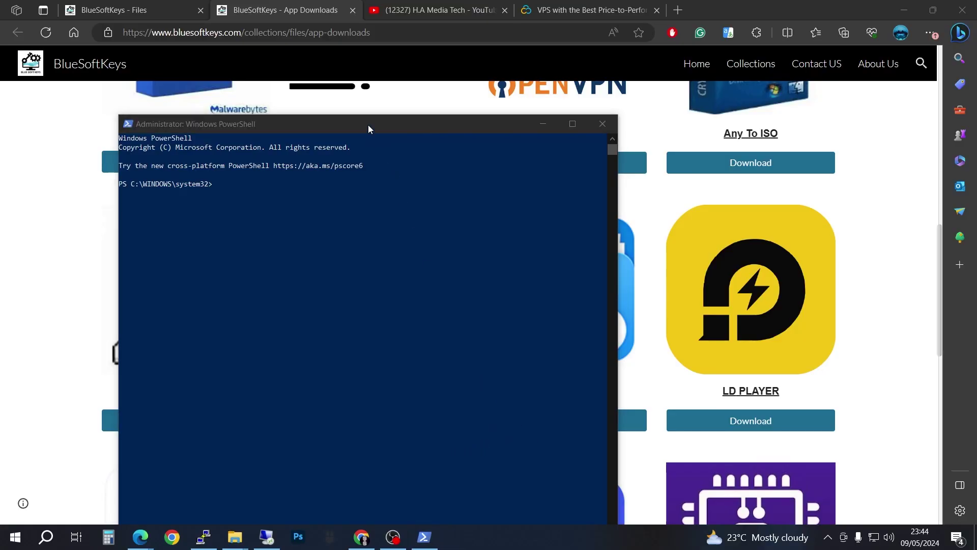
drag(368, 124, 314, 60)
click(204, 535)
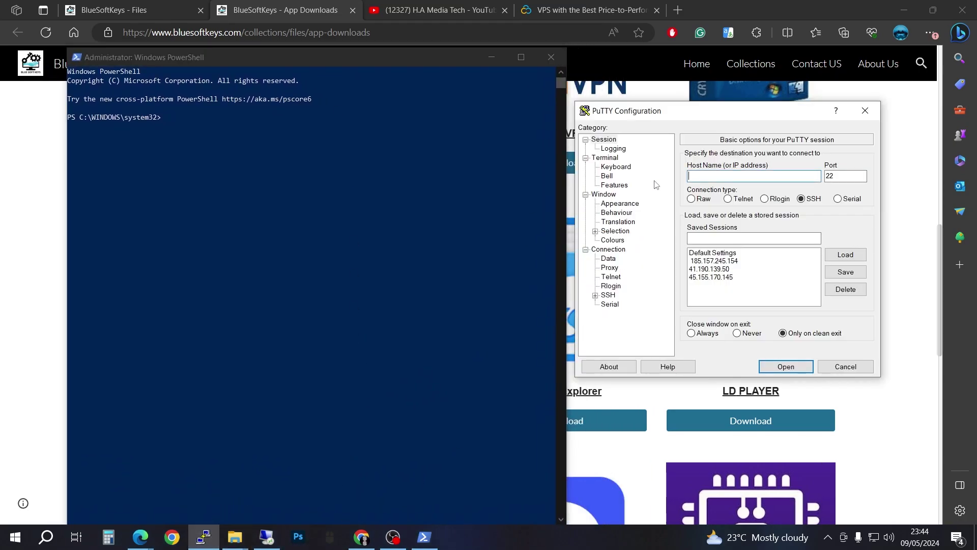
drag(695, 116, 695, 124)
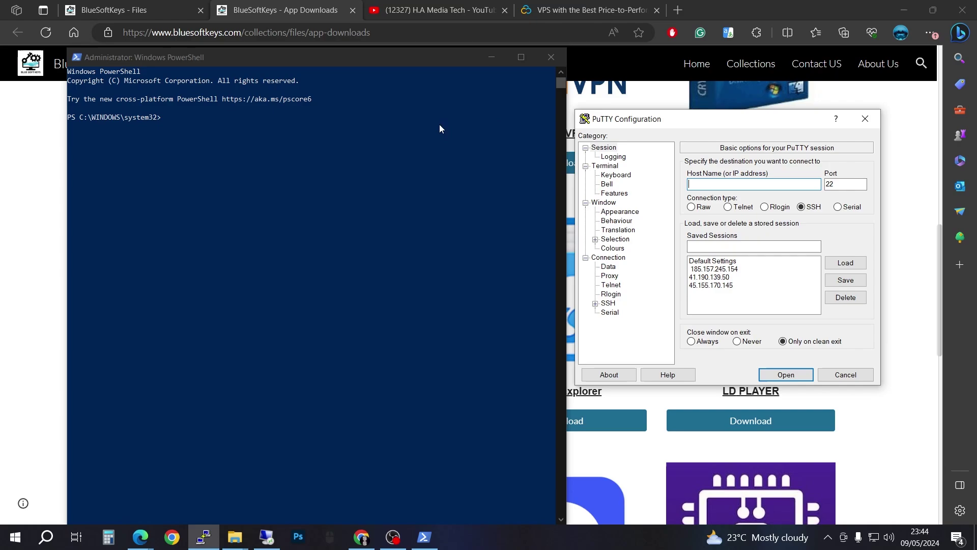
drag(339, 56, 385, 38)
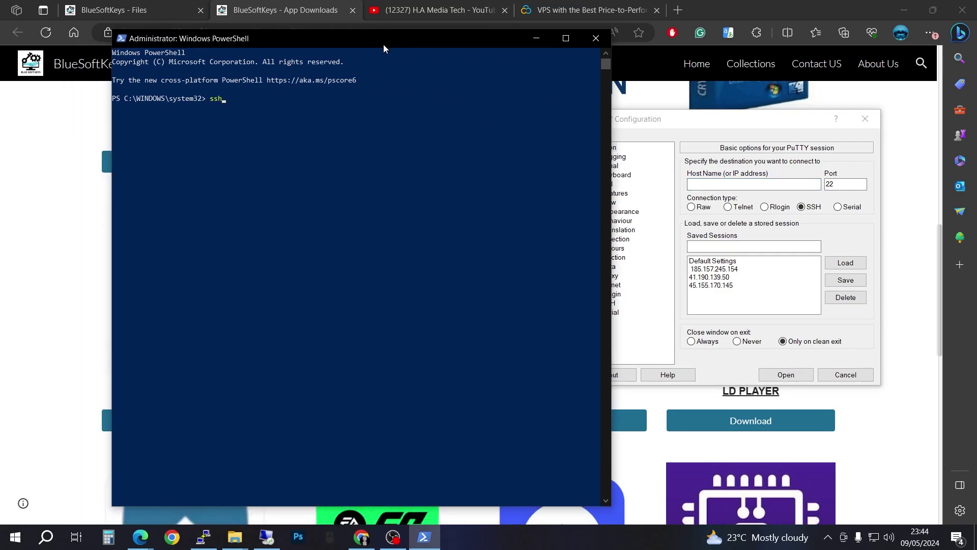
text(ssh root@)
text(185.157.245.154)
key(BackSpace)
key(Return)
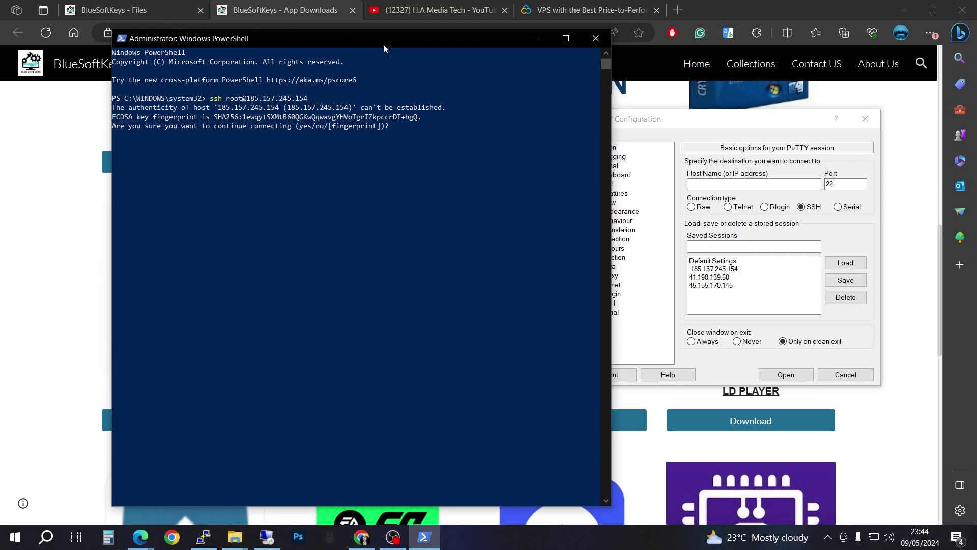
Answer yes to trust the host key and log in with the root password.
text(y)
key(Return)
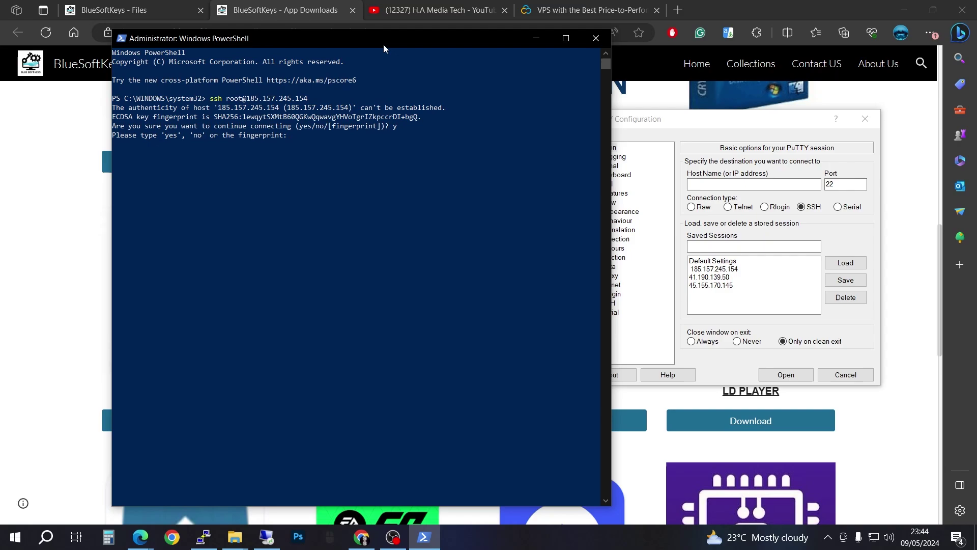
text(yes)
key(Return)
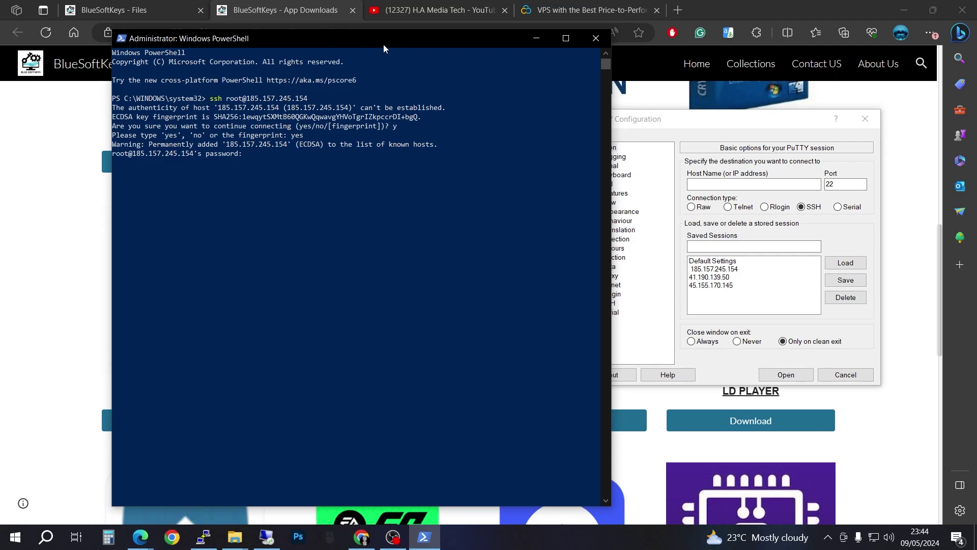
key(Return)
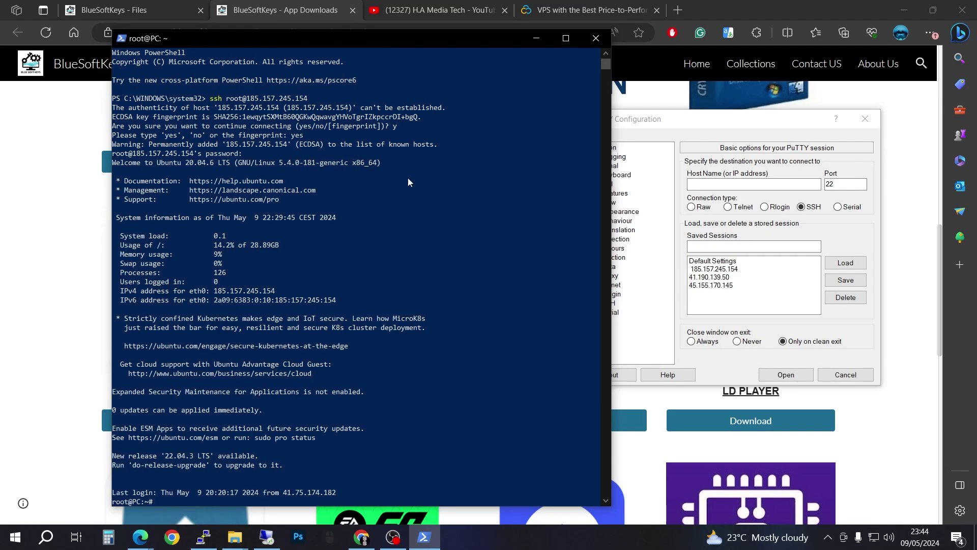
scroll(338, 300, down, 3)
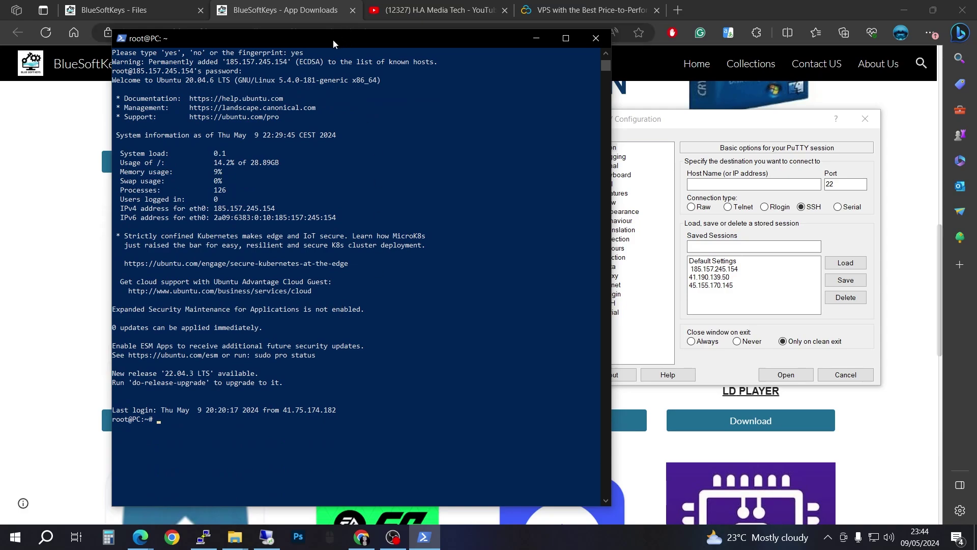
drag(333, 39, 610, 49)
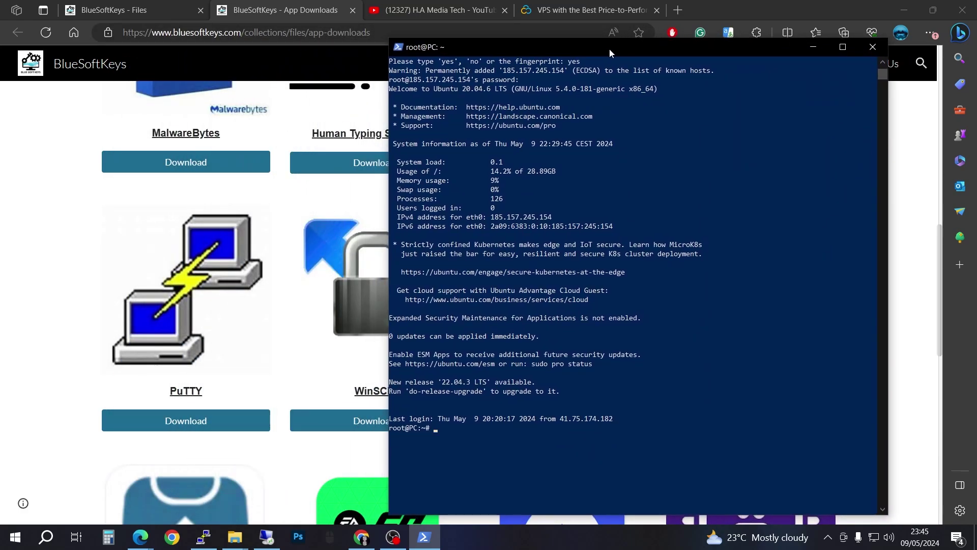
Open the Desktop GUI Script page listing apt-get update, tasksel and xrdp commands, then restore Edge smaller.
click(139, 11)
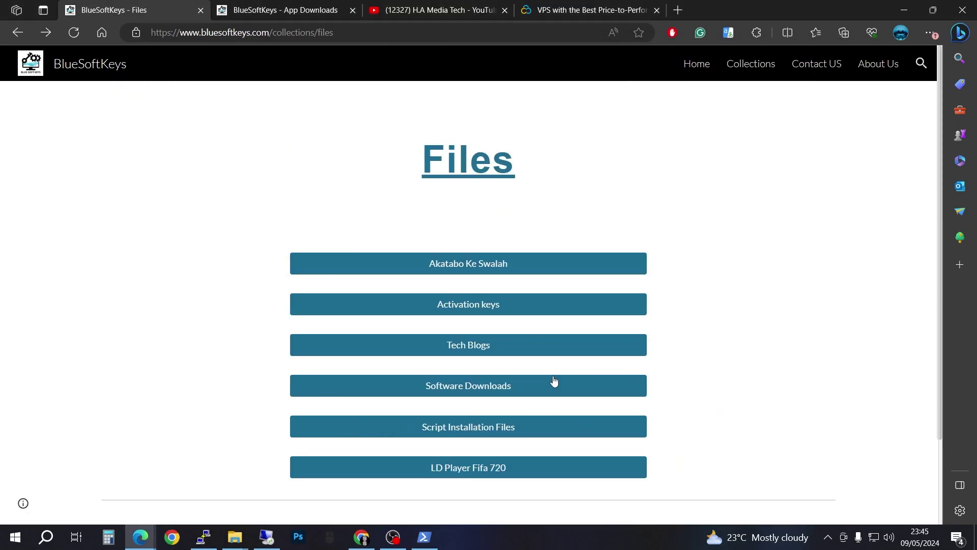
click(490, 429)
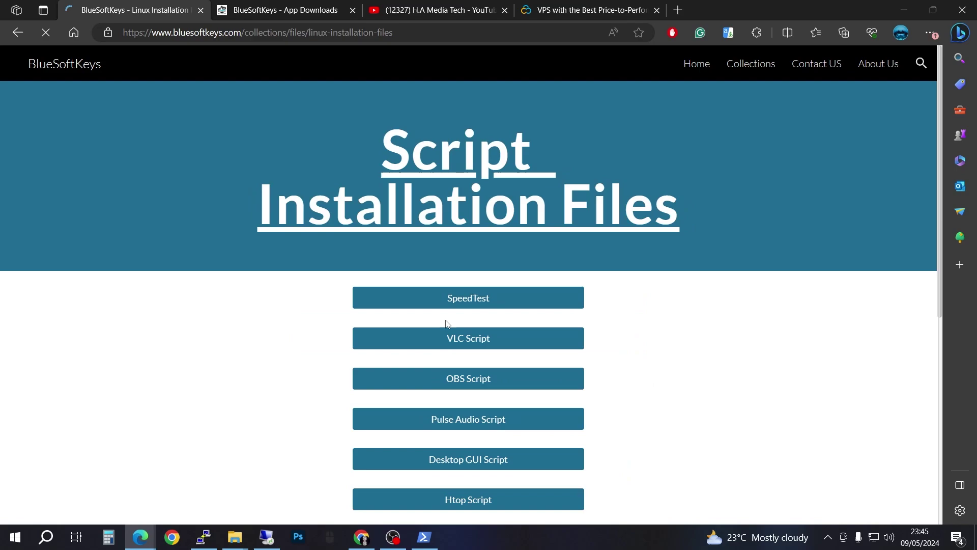
scroll(446, 324, down, 1)
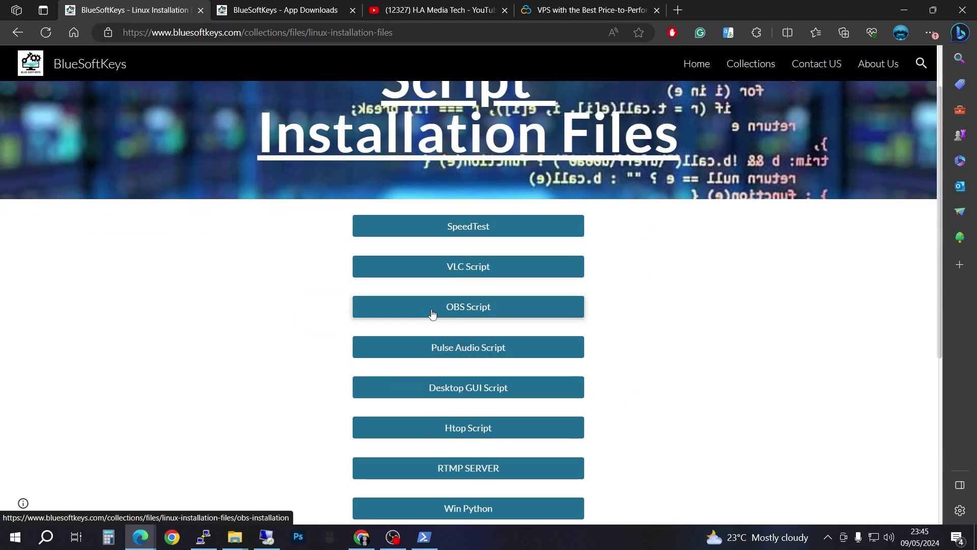
scroll(432, 313, down, 1)
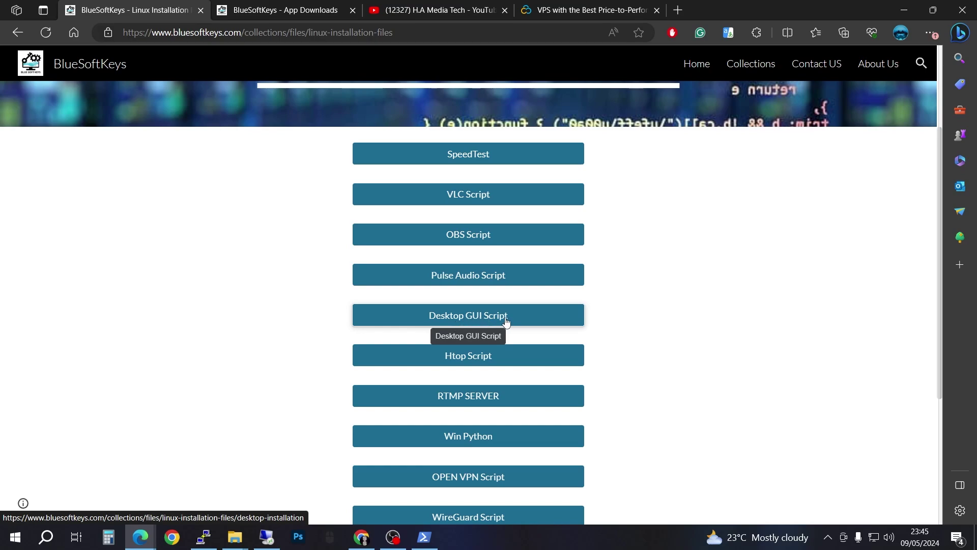
click(476, 323)
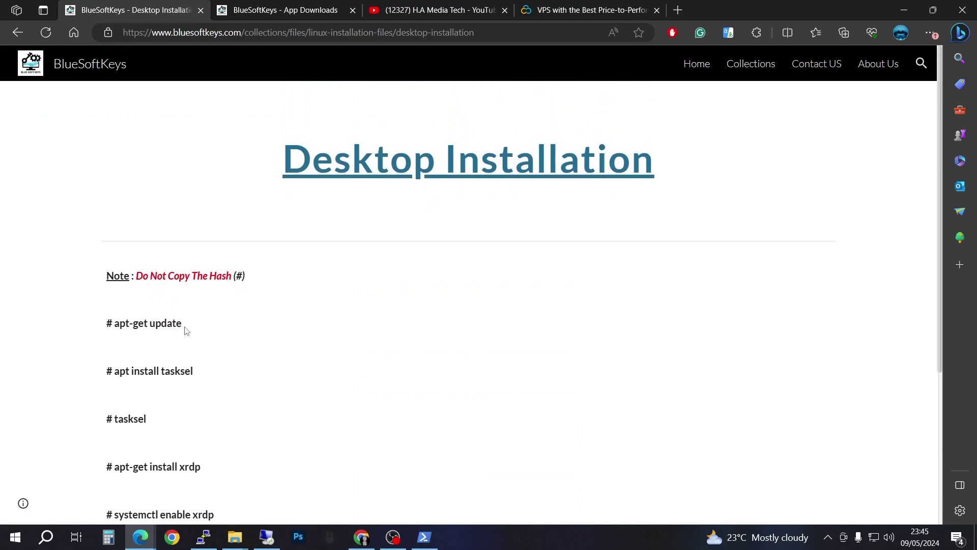
drag(186, 331, 126, 333)
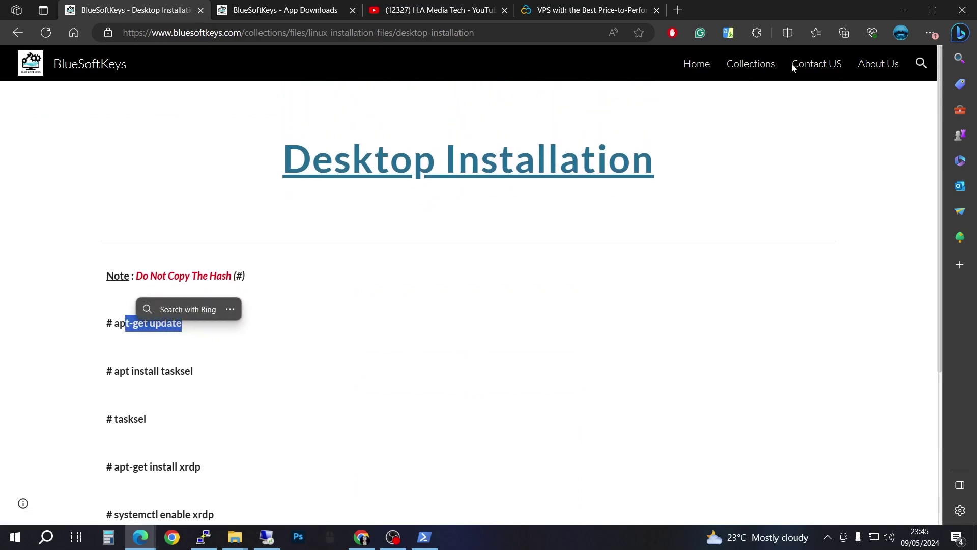
click(932, 10)
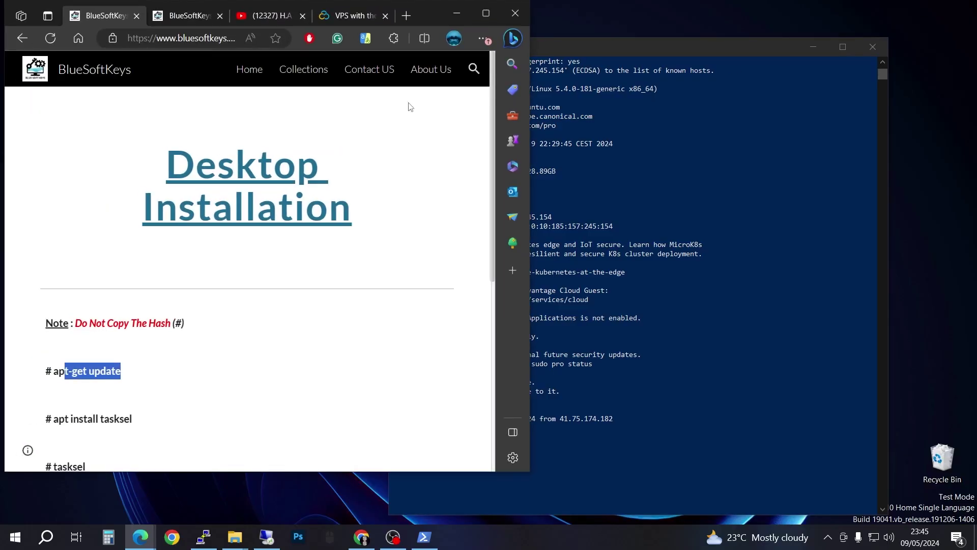
Place the terminal beside Edge, then copy and run apt-get update on the VPS.
drag(604, 51, 716, 10)
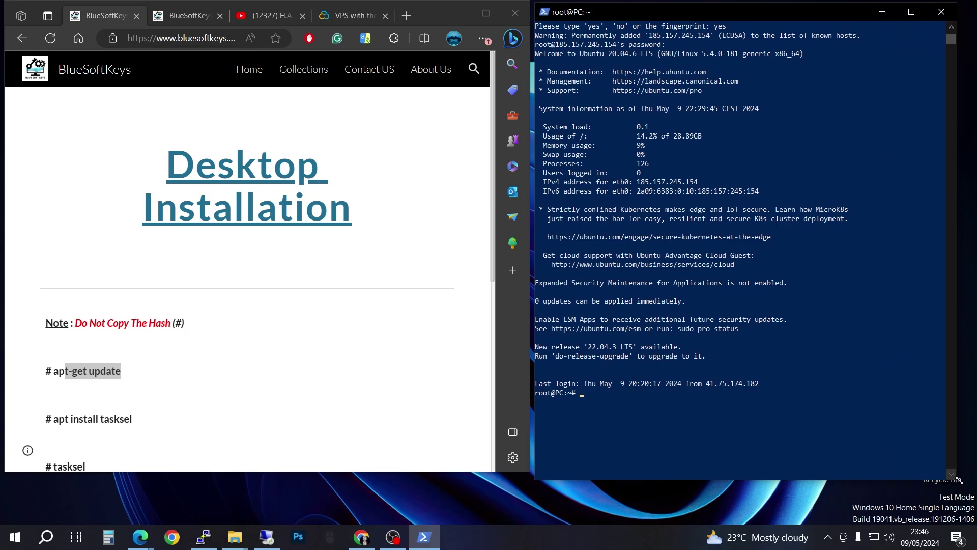
drag(957, 480, 973, 521)
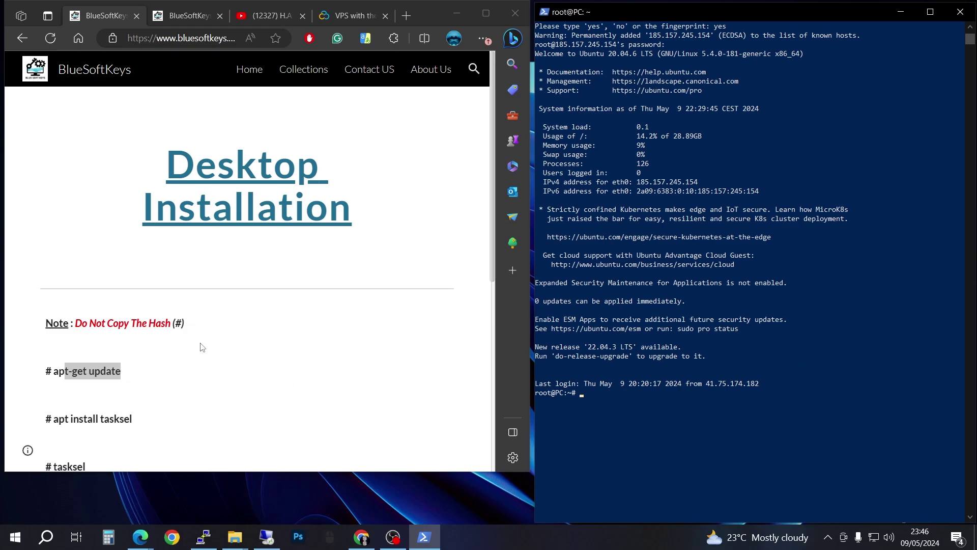
scroll(201, 346, down, 2)
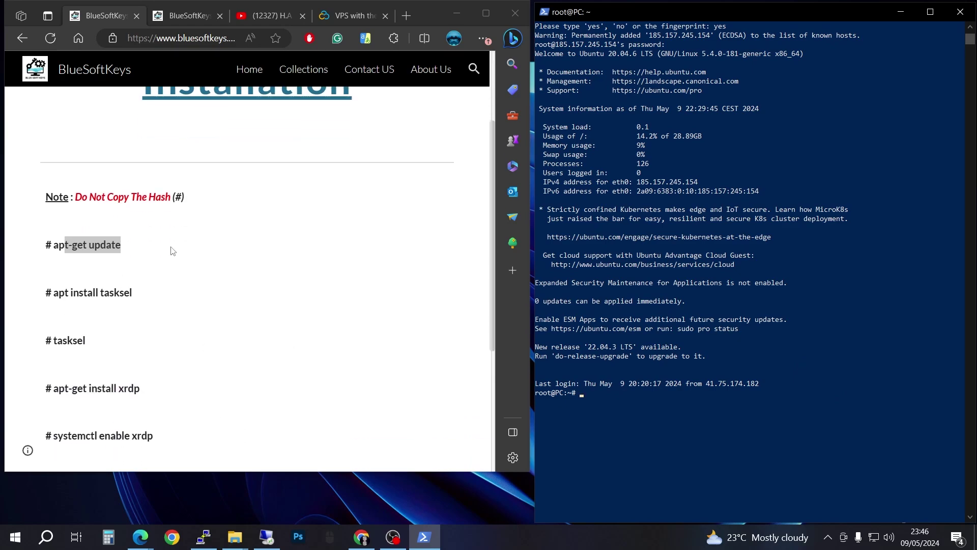
drag(136, 246, 54, 246)
right_click(57, 246)
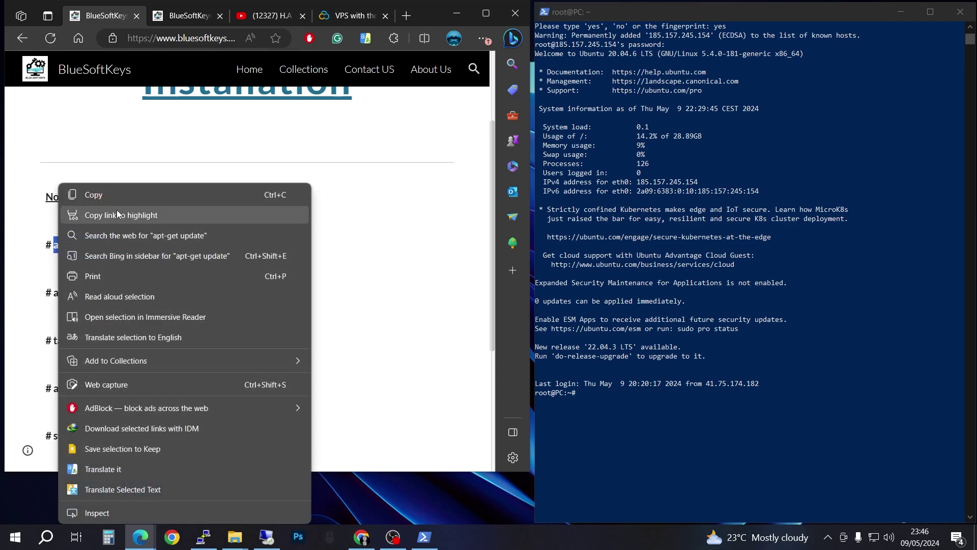
click(115, 200)
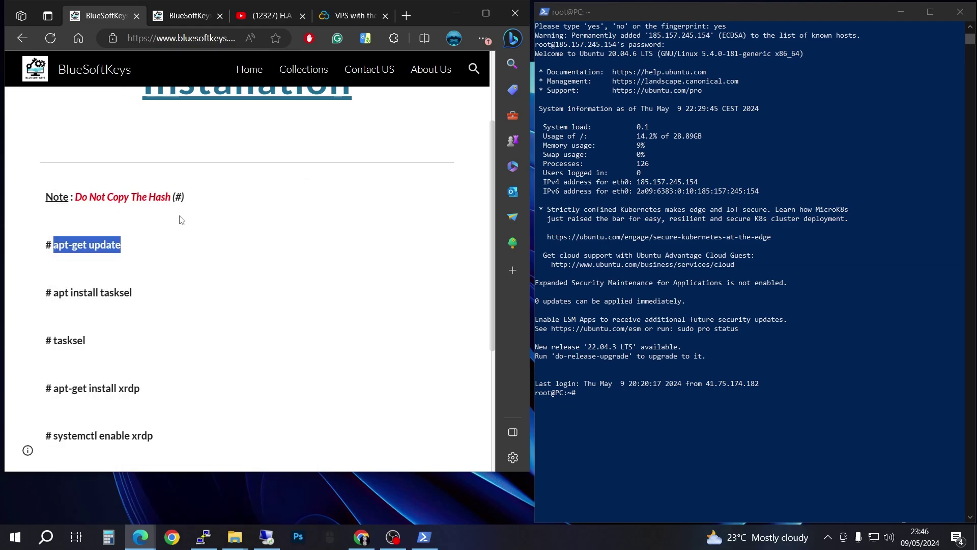
click(615, 398)
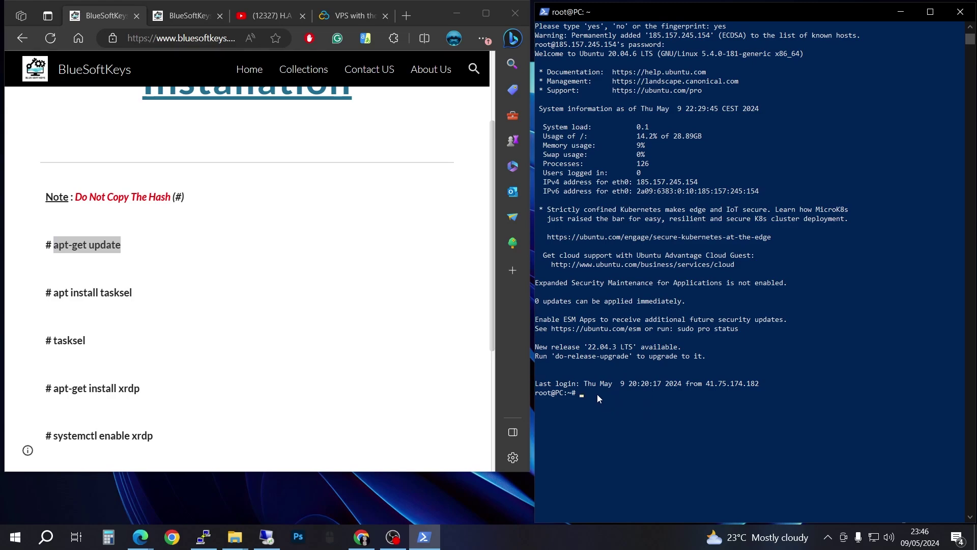
right_click(597, 394)
key(Return)
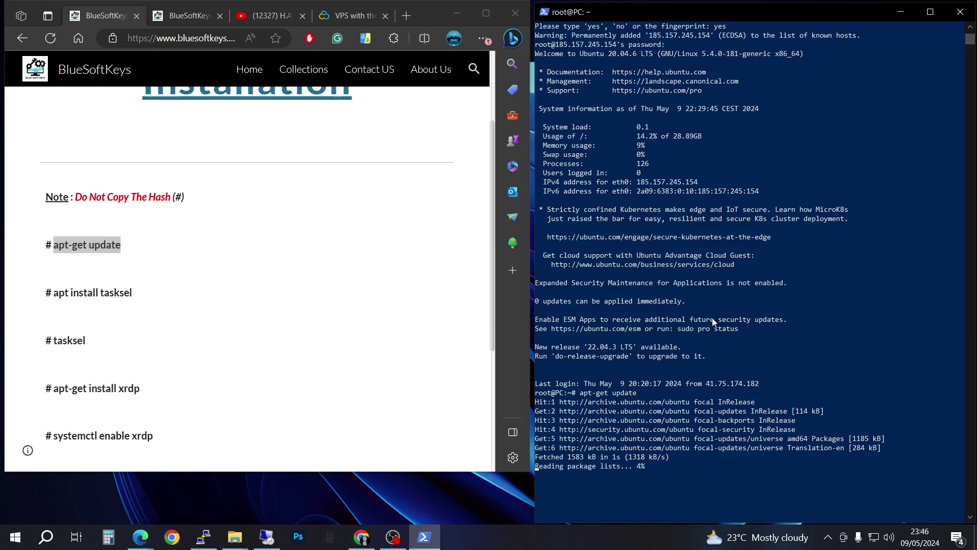
Copy and run apt install tasksel, answering y to install it.
scroll(754, 380, down, 4)
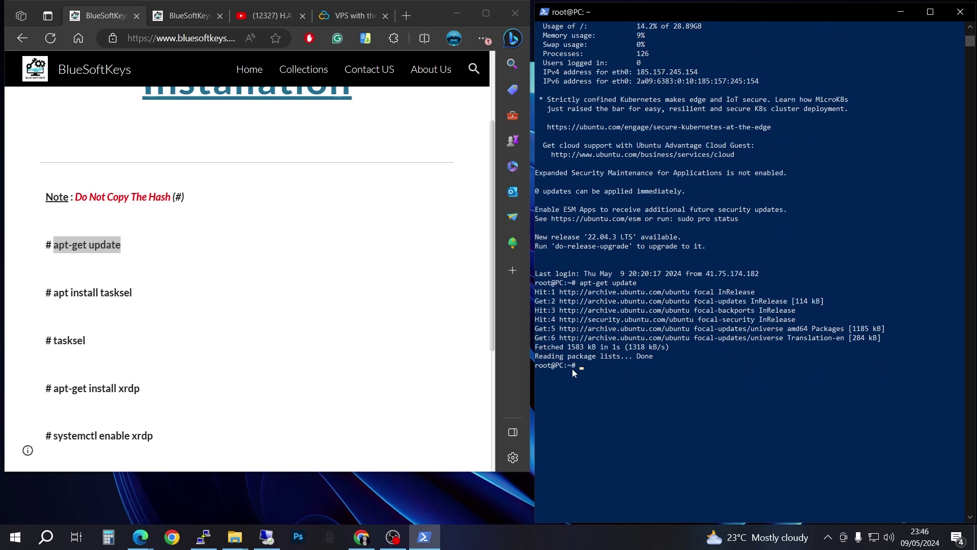
scroll(625, 338, down, 1)
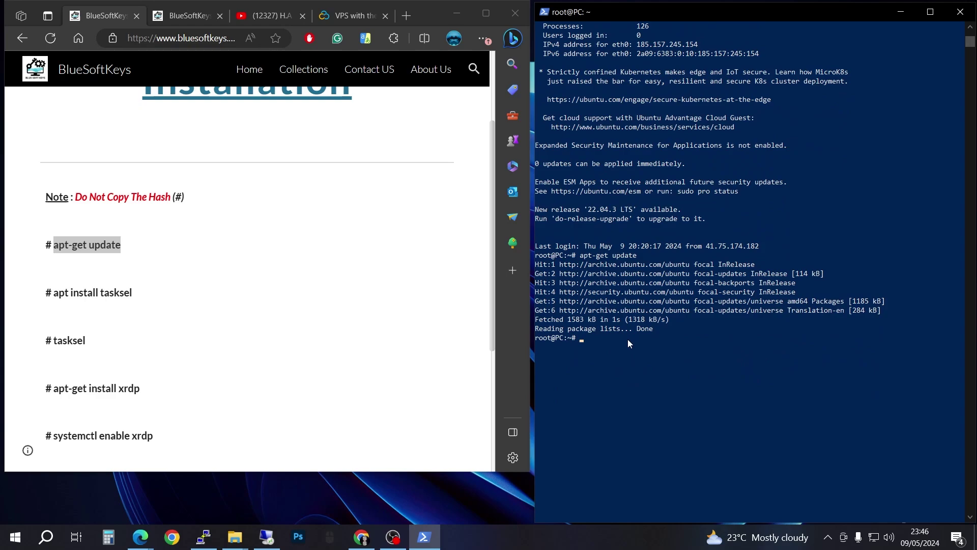
click(144, 298)
drag(144, 297, 57, 304)
right_click(73, 294)
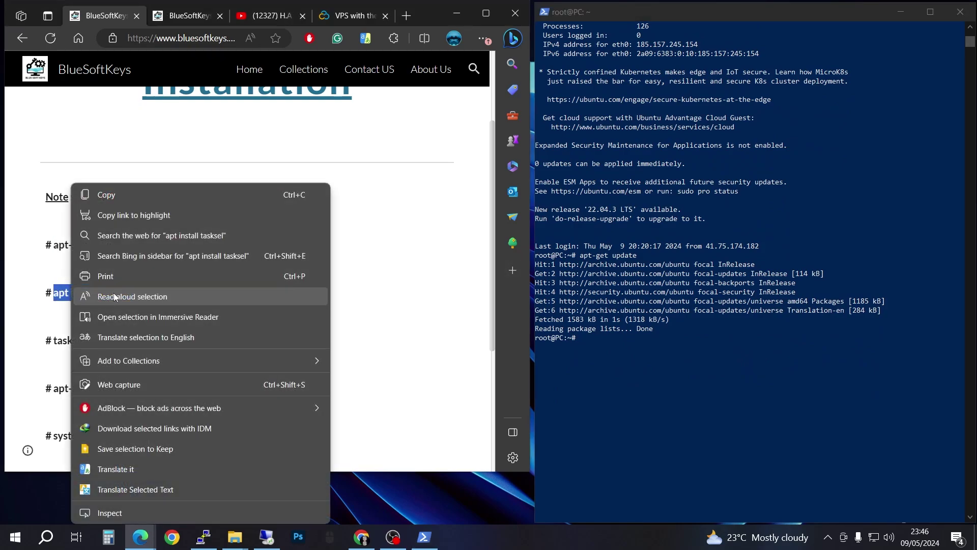
click(123, 200)
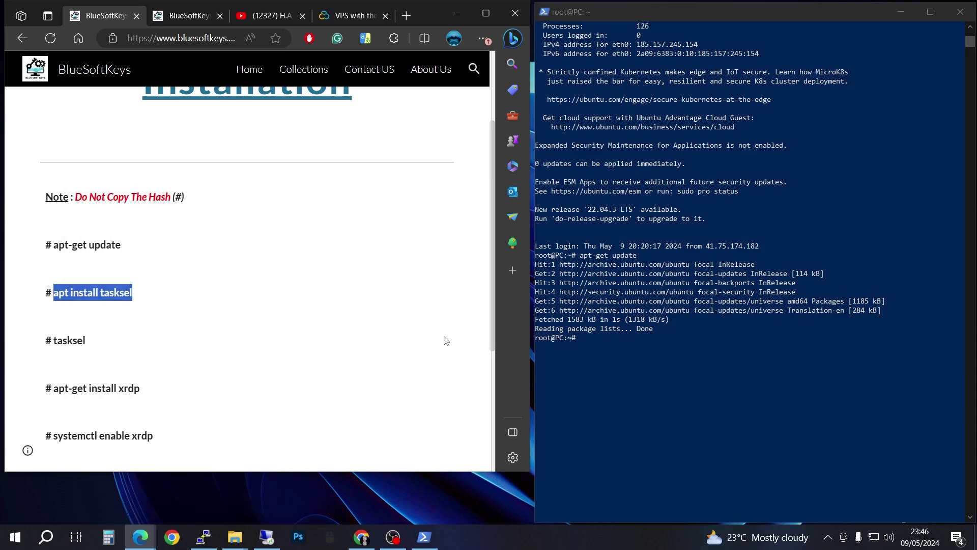
click(601, 341)
right_click(600, 338)
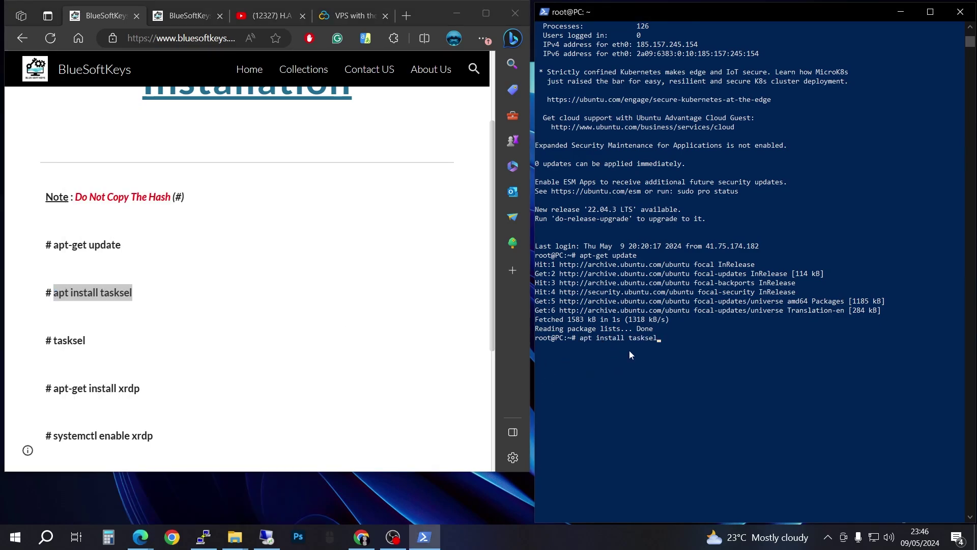
key(Return)
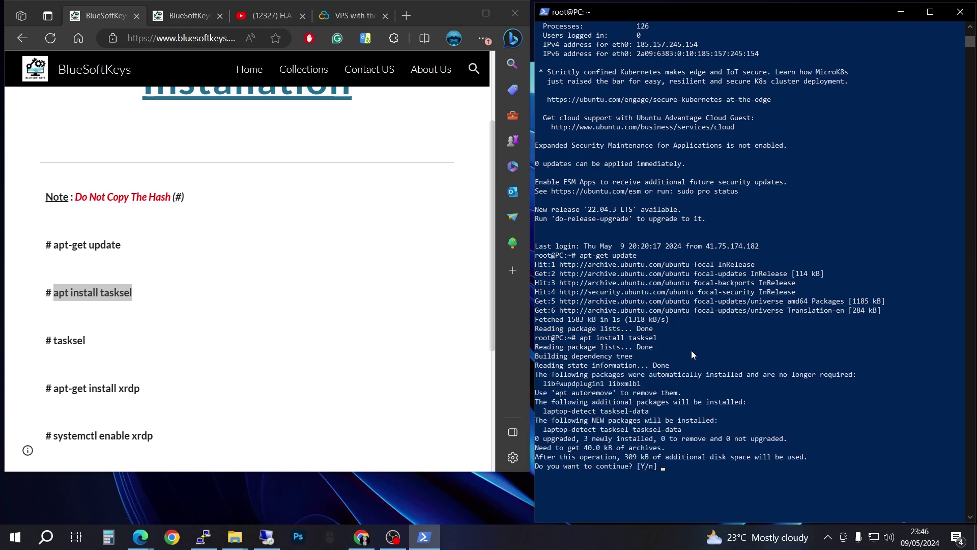
text(y)
key(Return)
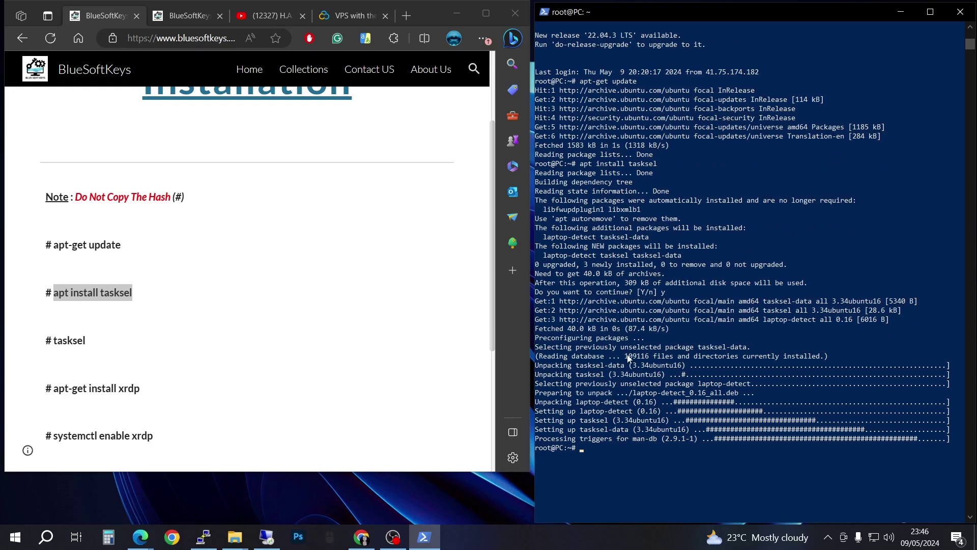
Run tasksel at the root prompt, move down the Software selection list and confirm with Ok.
drag(86, 341, 53, 348)
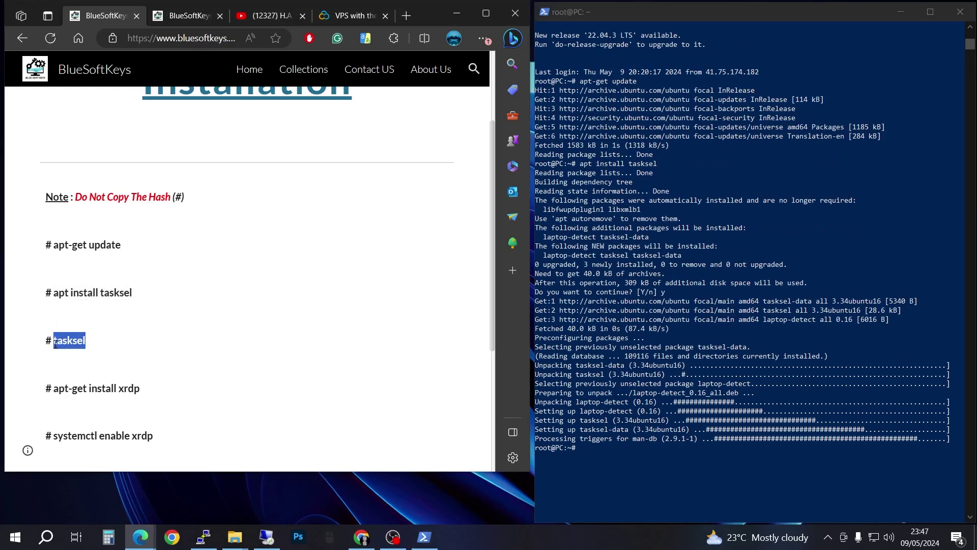
click(590, 458)
click(594, 454)
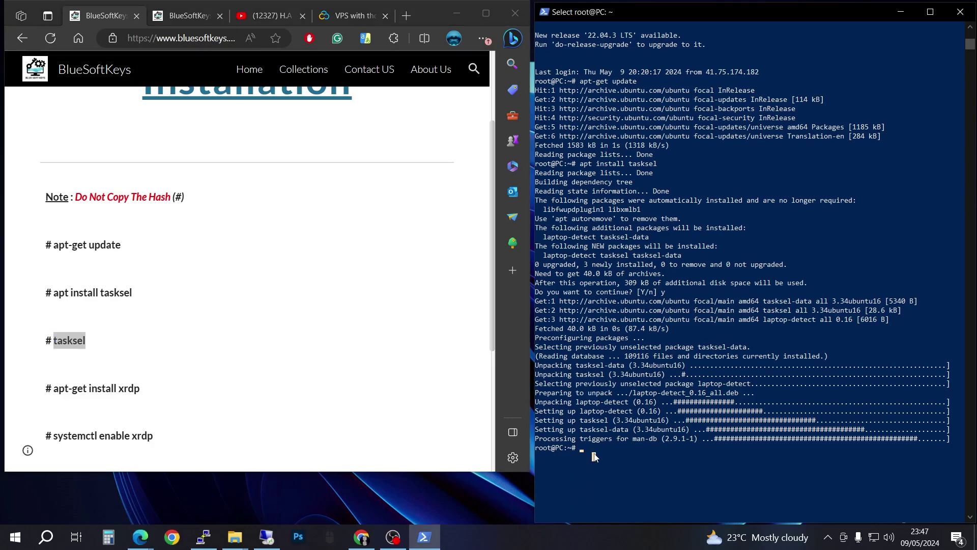
text(tasksel)
key(Return)
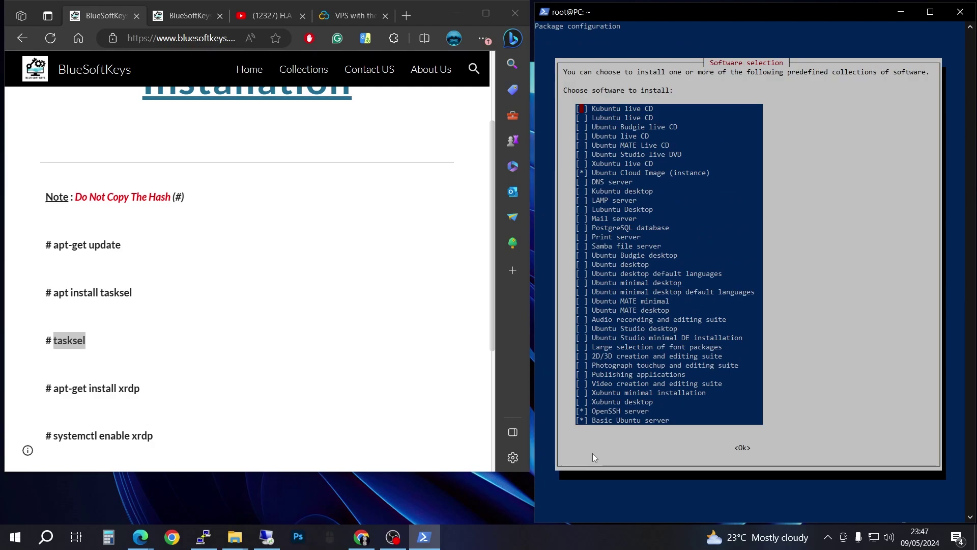
key(Down)
key(Down)
key(Down)
key(Return)
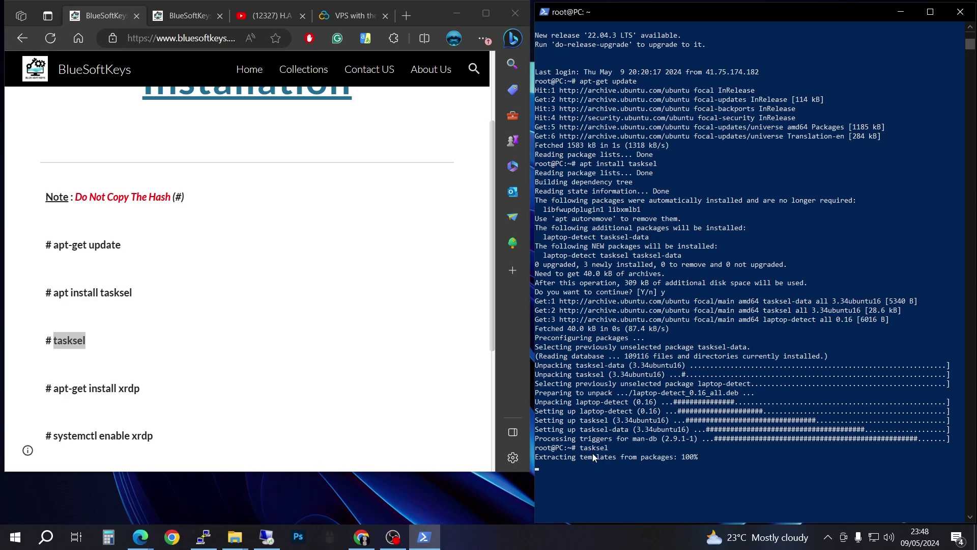
scroll(656, 386, down, 4)
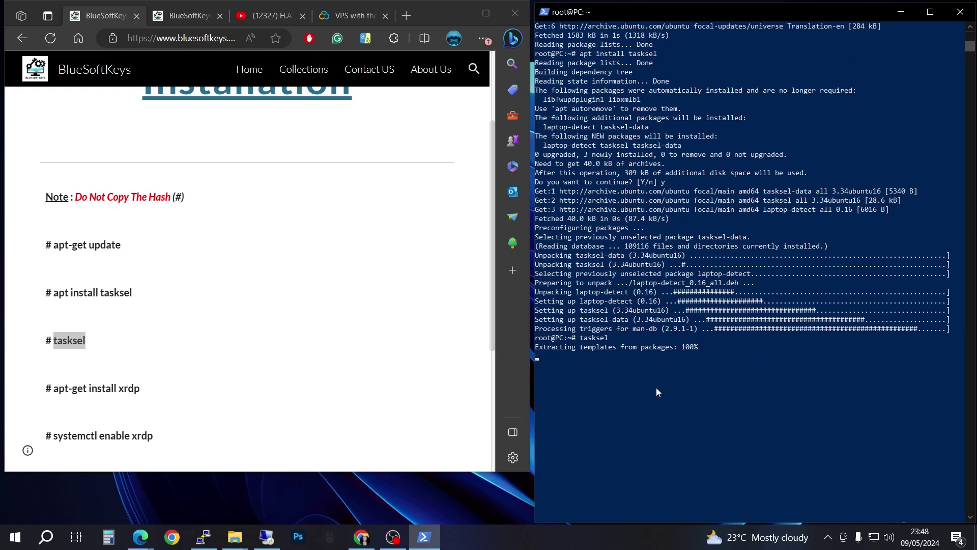
Wait for tasksel's 1142-file package installation to finish and the root@PC:~# prompt to return.
scroll(656, 387, down, 1)
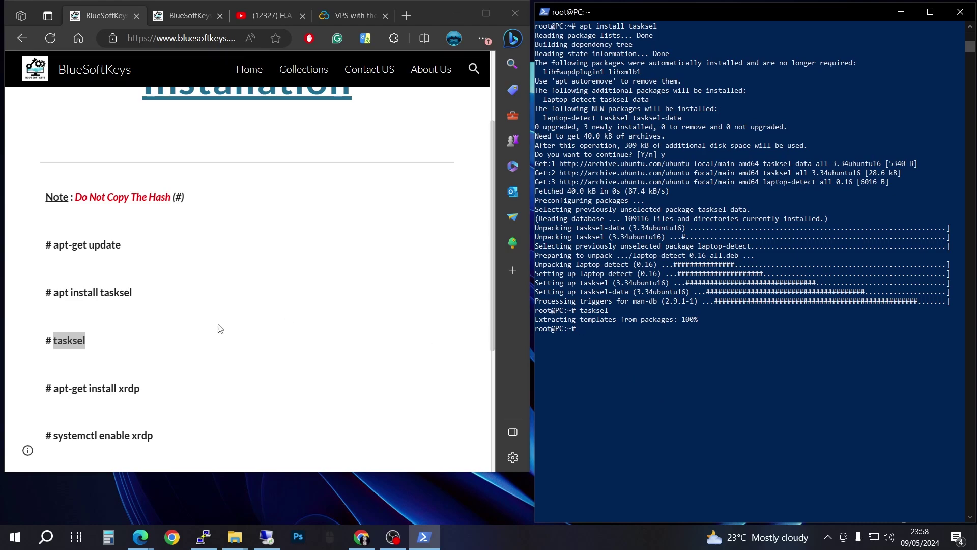
scroll(131, 351, down, 1)
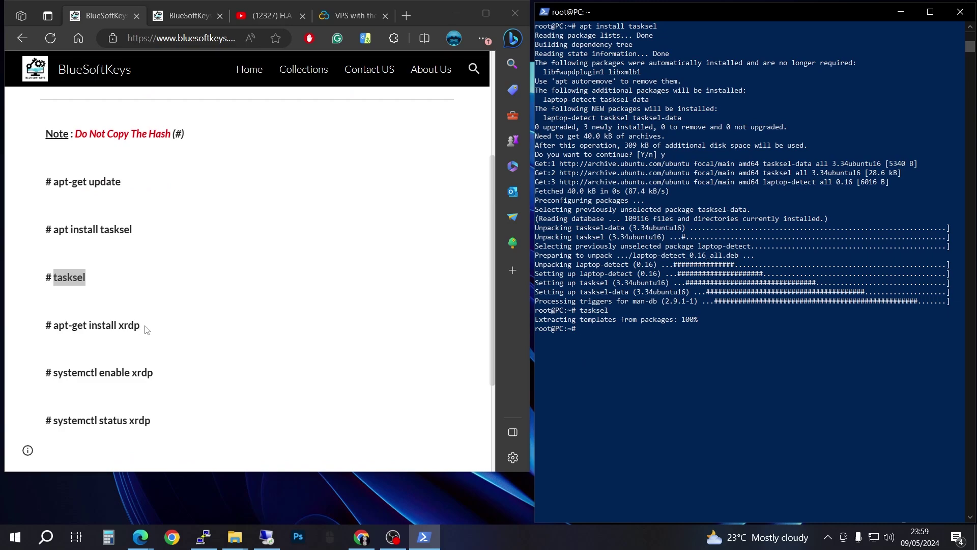
Copy and run apt-get install xrdp, answering y to install xrdp and xorgxrdp.
drag(146, 326, 57, 336)
key(ctrl+c)
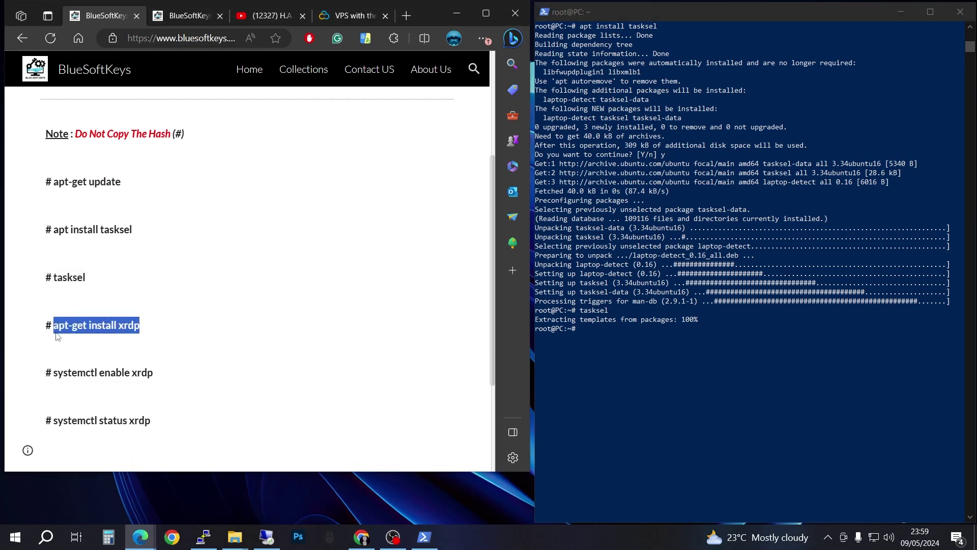
right_click(65, 330)
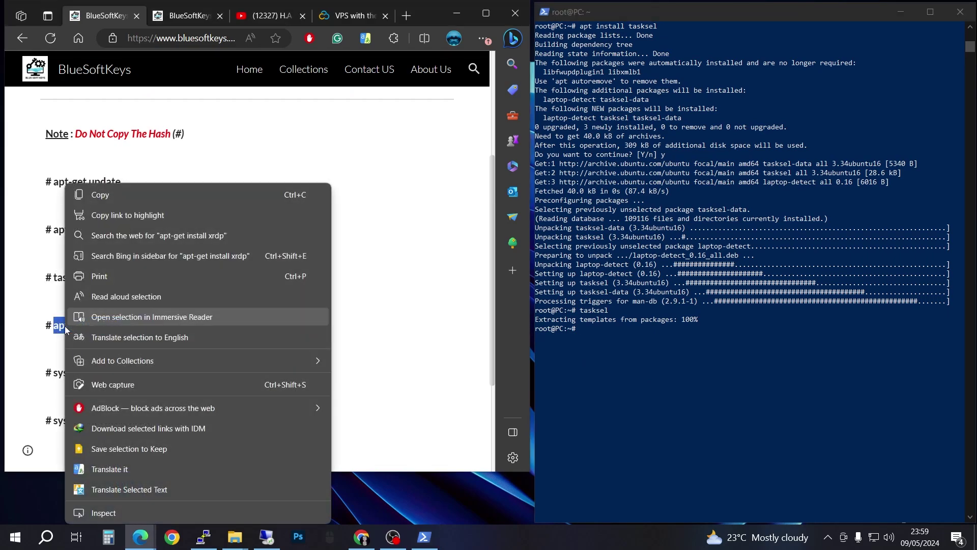
click(104, 198)
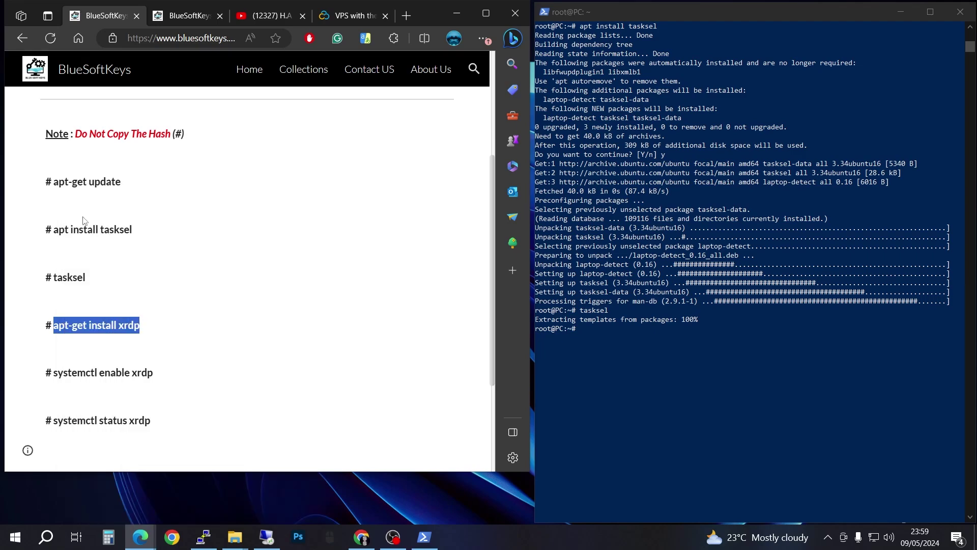
click(630, 340)
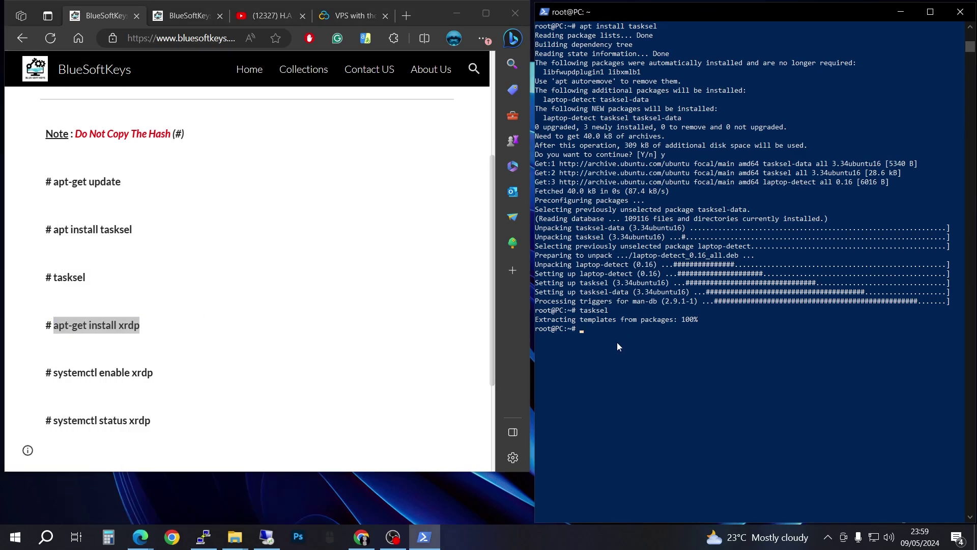
right_click(611, 340)
key(Return)
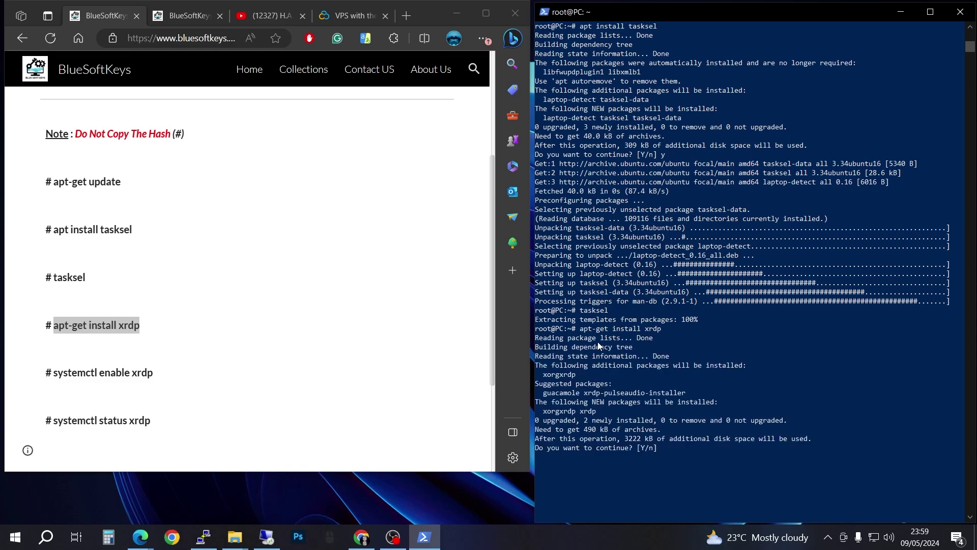
text(y)
key(Return)
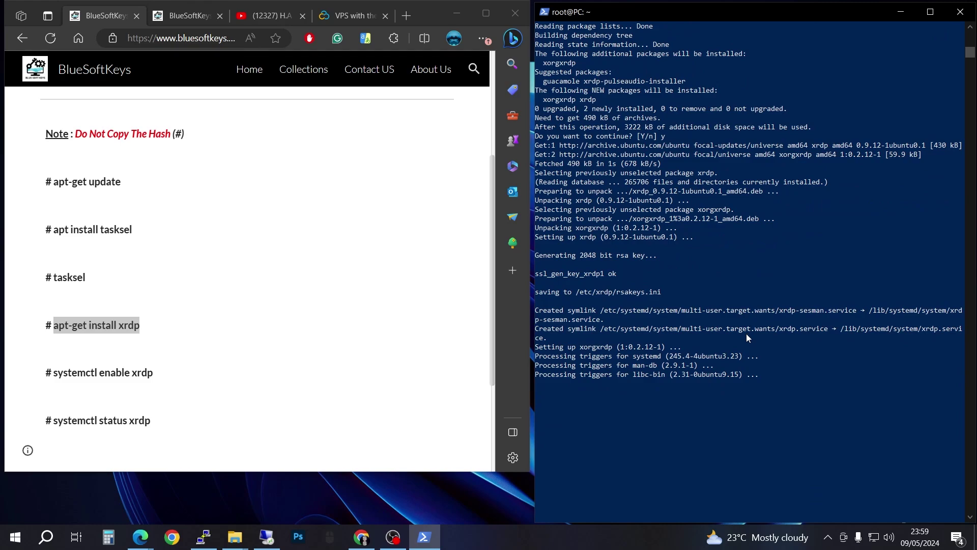
scroll(741, 333, down, 1)
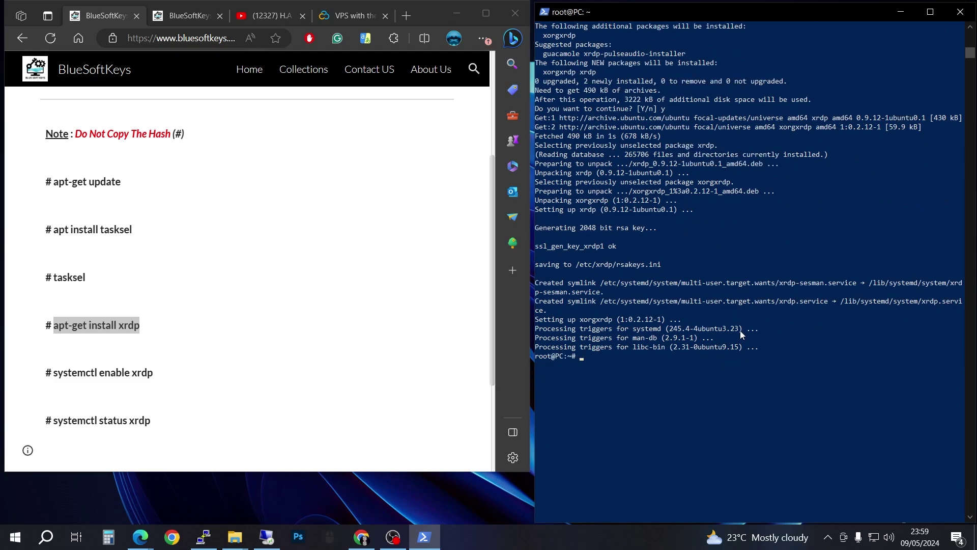
Copy 'systemctl enable xrdp' from the page and run it in the SSH session.
click(155, 378)
drag(155, 378, 53, 374)
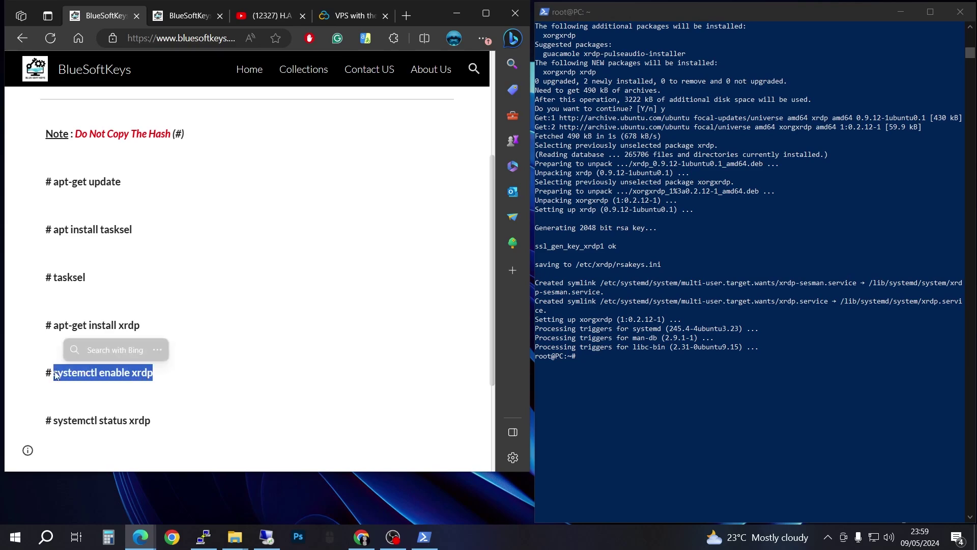
key(ctrl+c)
right_click(70, 372)
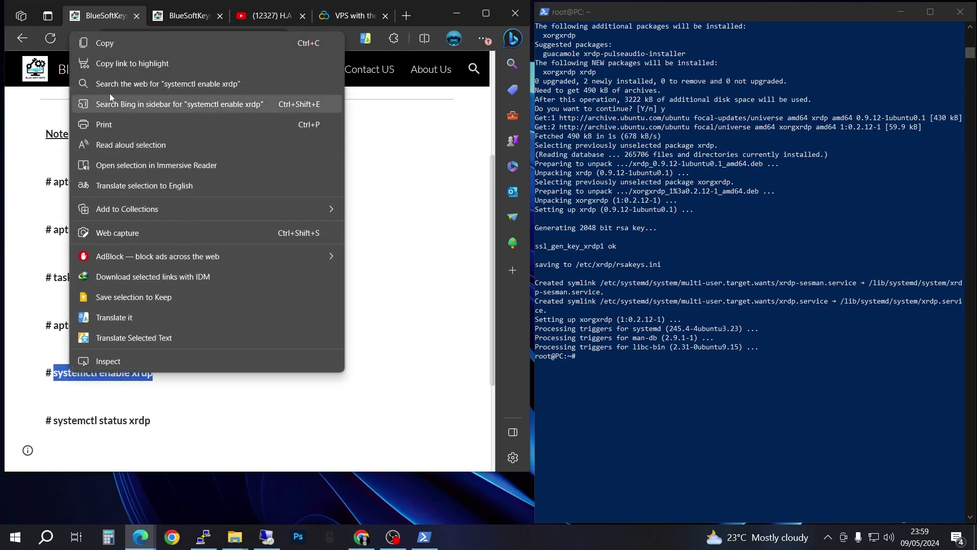
click(109, 44)
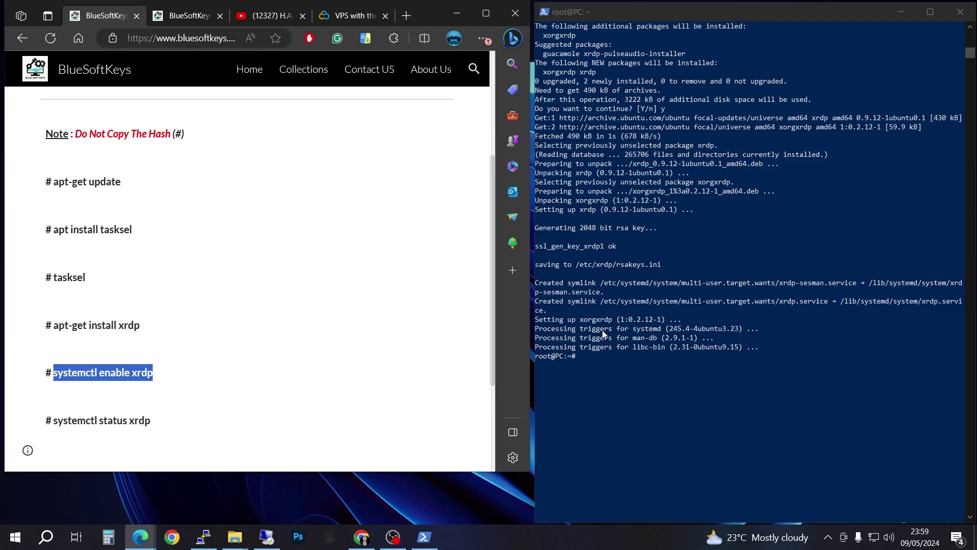
click(635, 363)
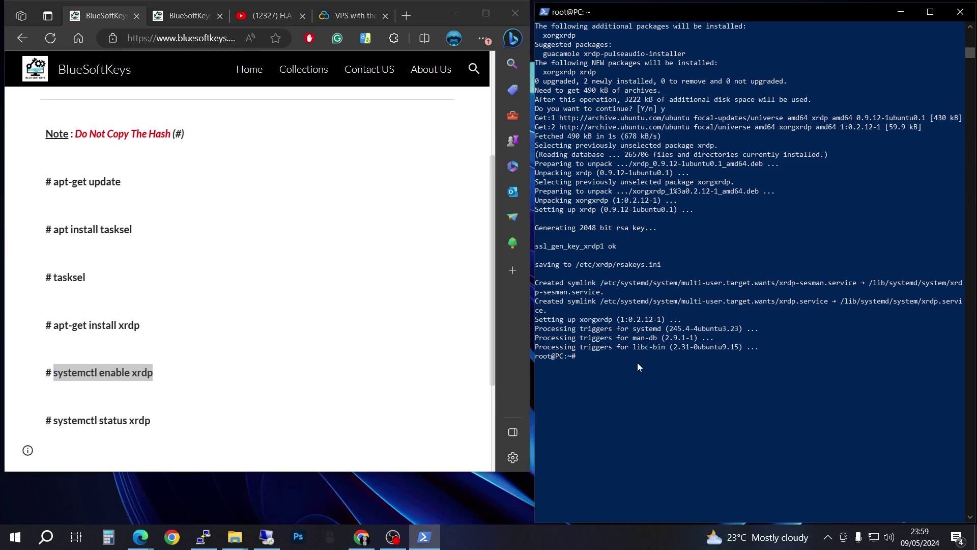
right_click(637, 363)
key(Return)
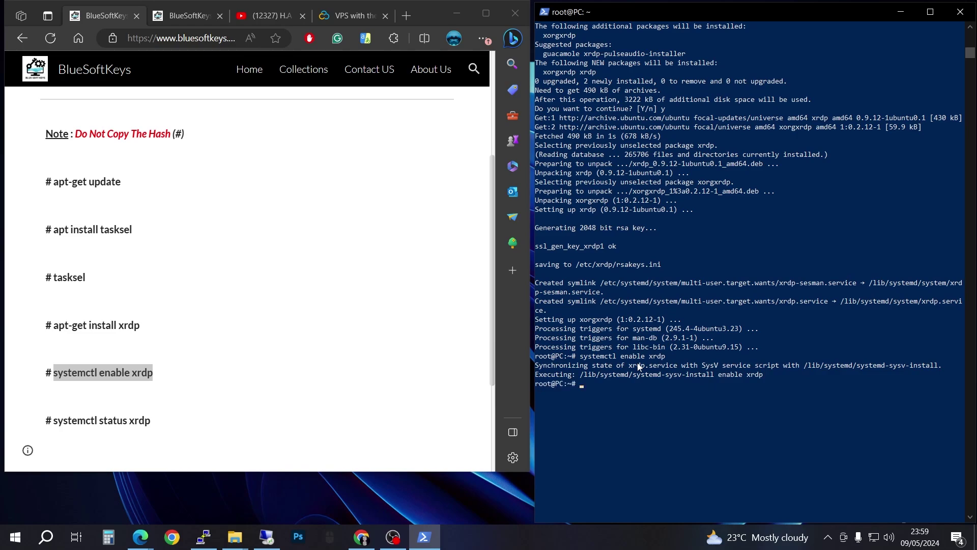
Run 'systemctl status xrdp' to confirm it is active (running) on port 3389, then quit with q.
scroll(173, 312, down, 1)
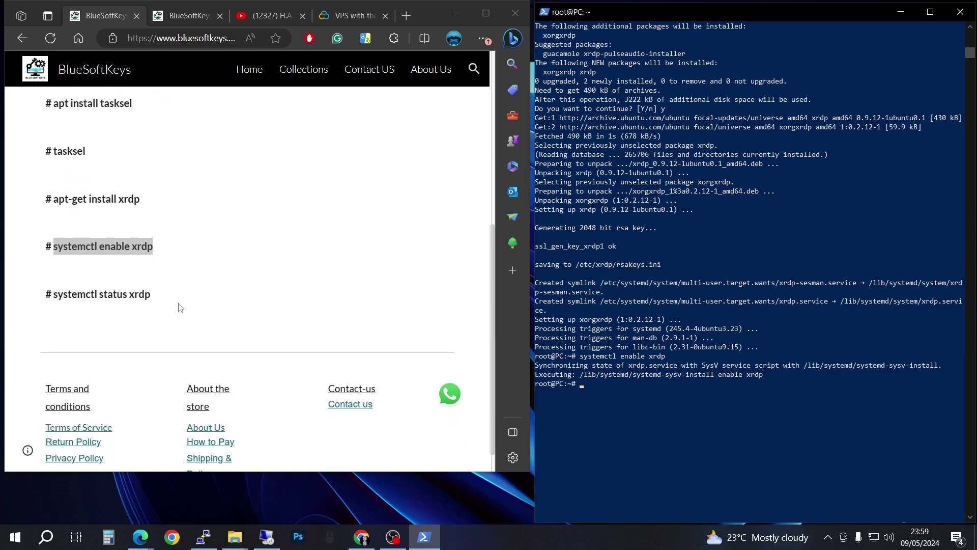
drag(152, 304, 56, 304)
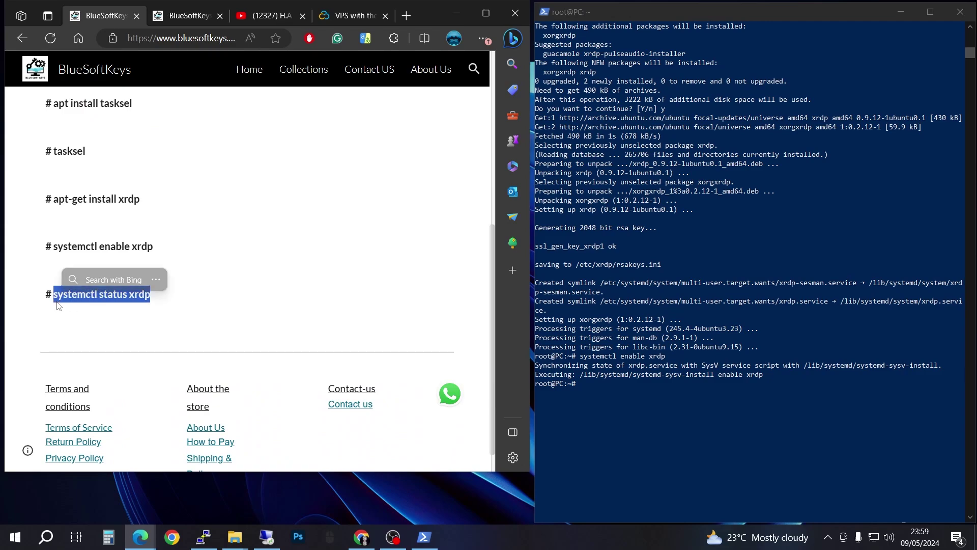
right_click(60, 298)
click(127, 194)
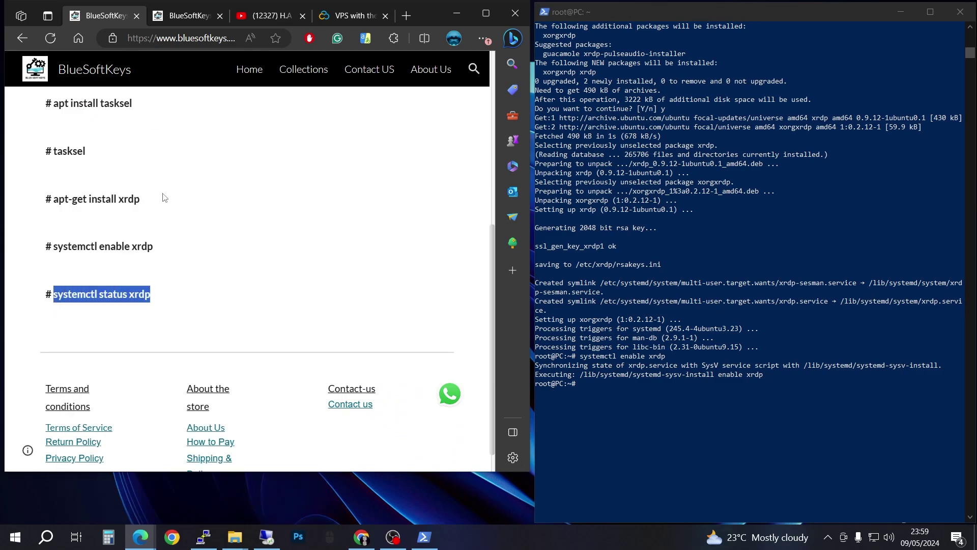
click(623, 402)
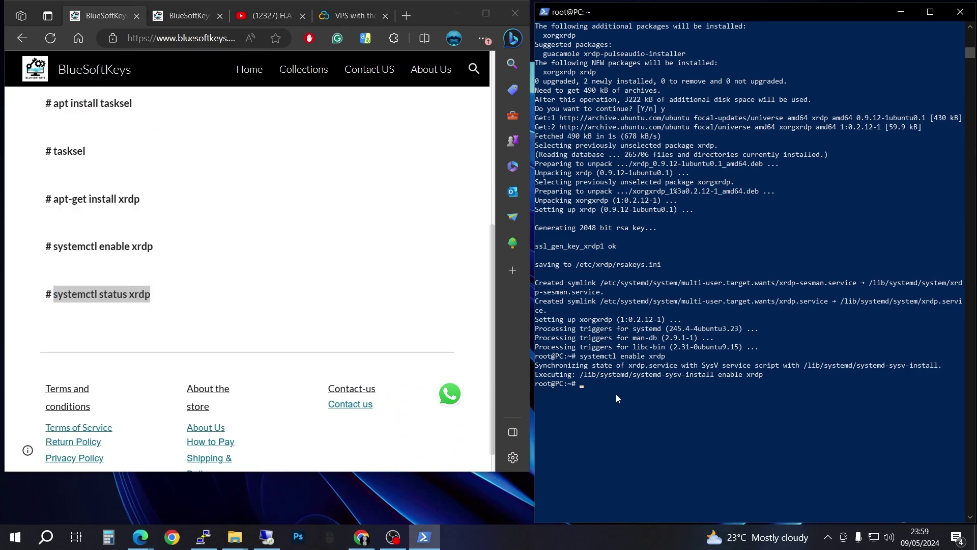
right_click(615, 397)
key(Return)
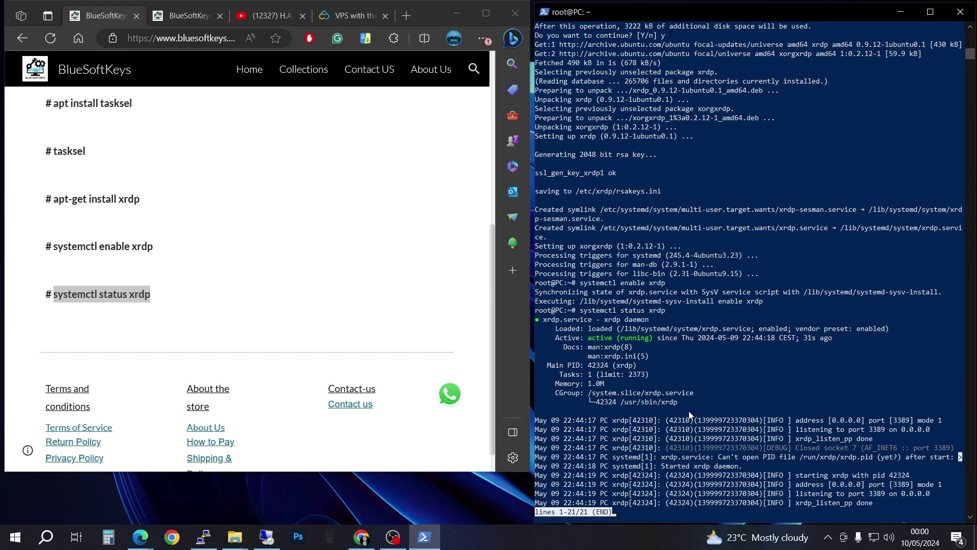
key(q)
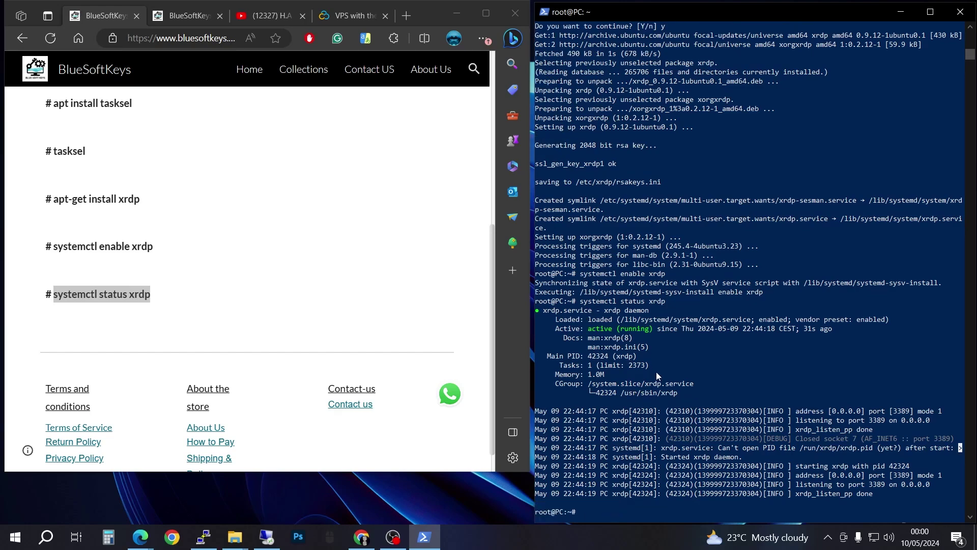
scroll(655, 376, down, 2)
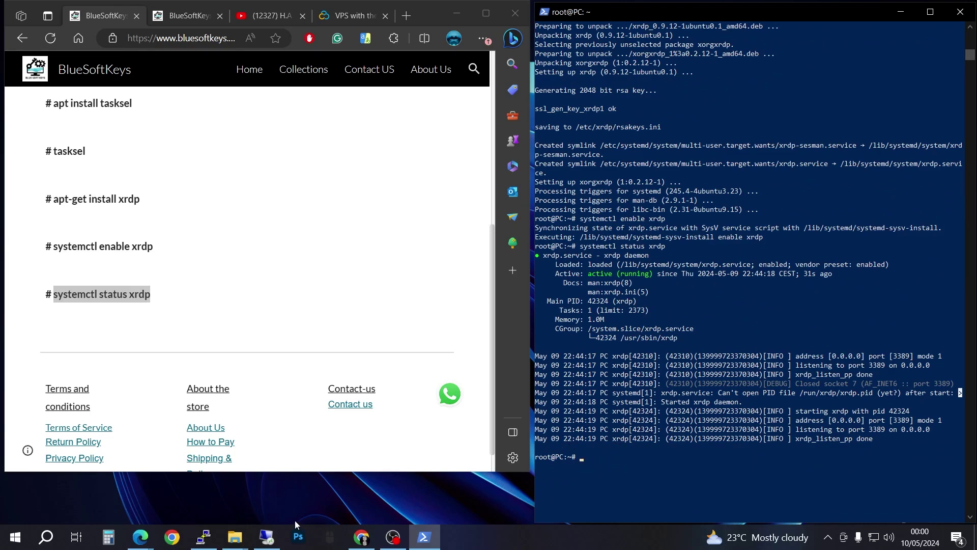
Save and connect to 185.157.245.154 as root, accepting the certificate warning to reach the xrdp login.
click(270, 539)
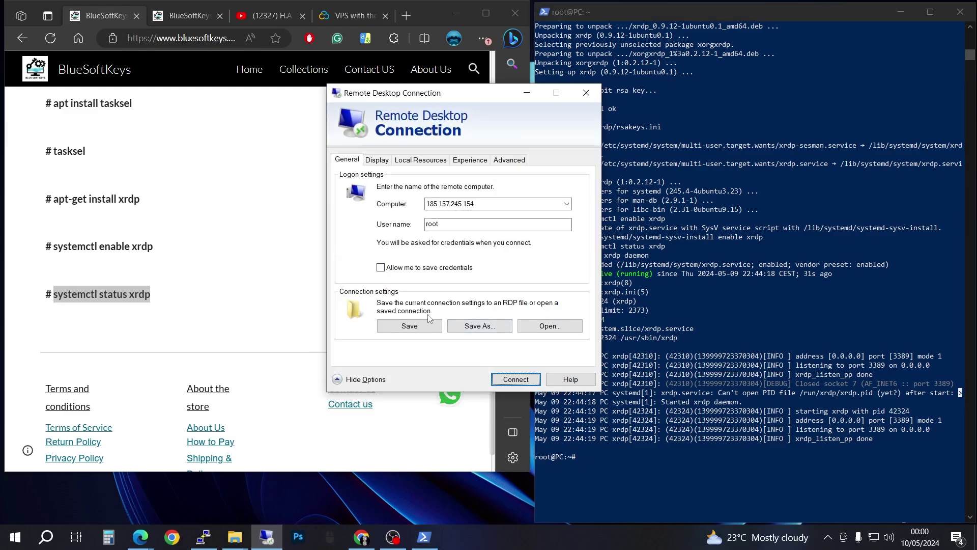
click(424, 328)
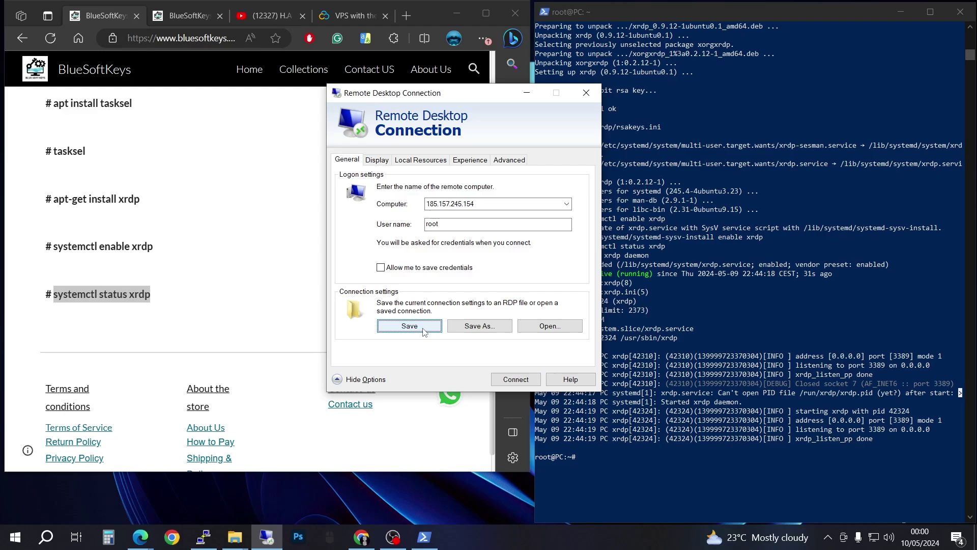
click(516, 381)
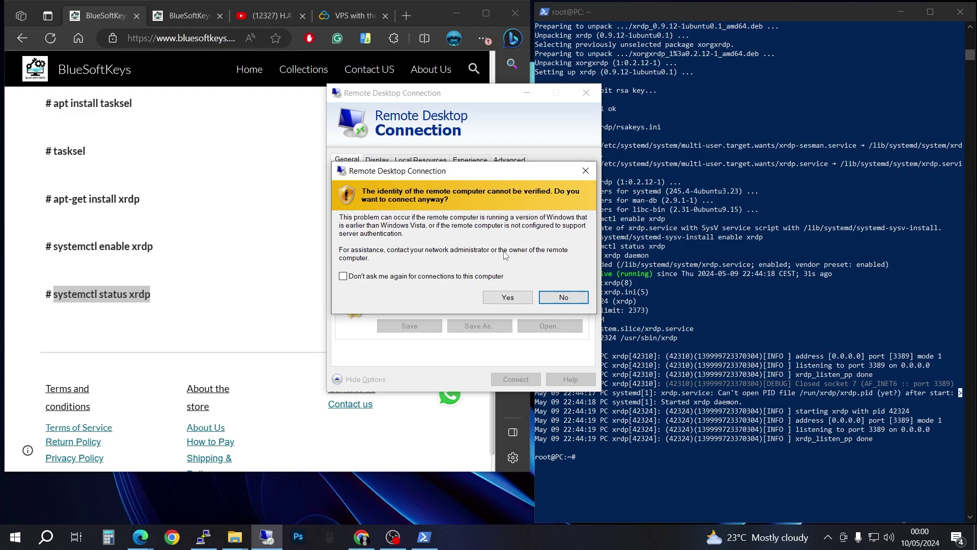
click(512, 302)
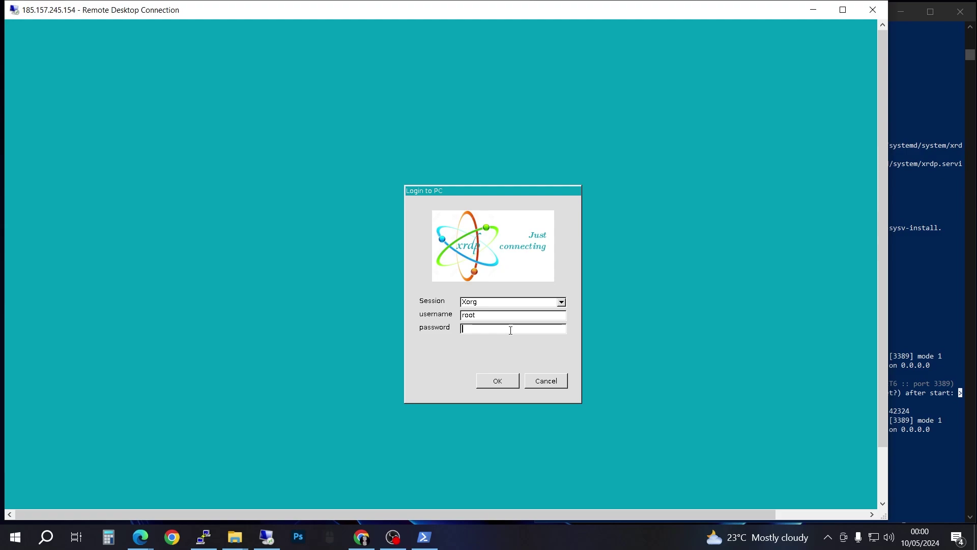
Log in to the xrdp Xorg session with the root password and keep the desktop in a lowered window.
text(****)
key(Return)
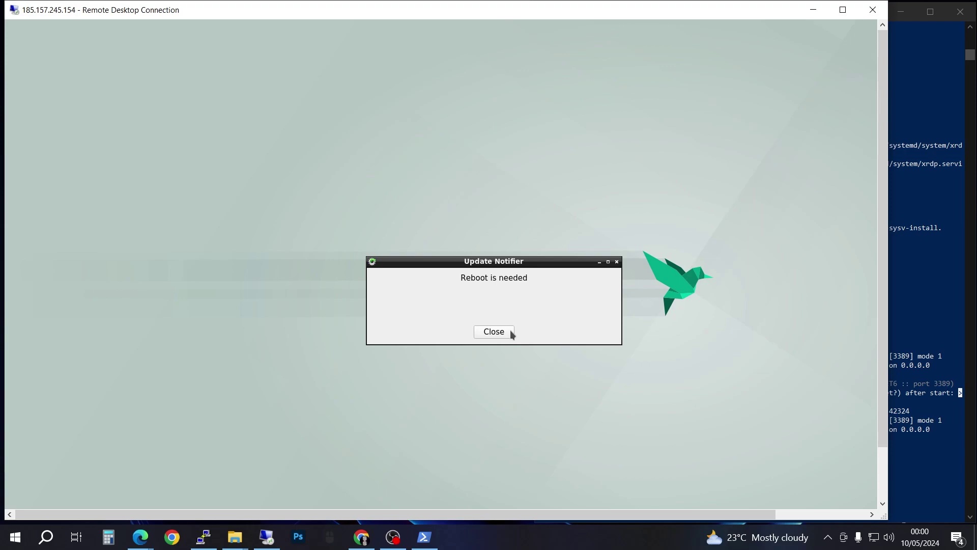
click(841, 15)
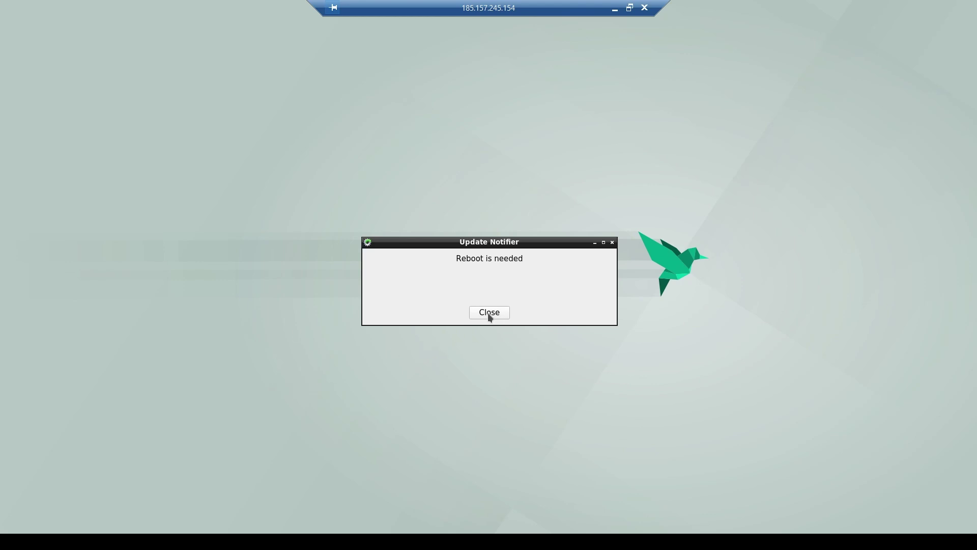
click(629, 8)
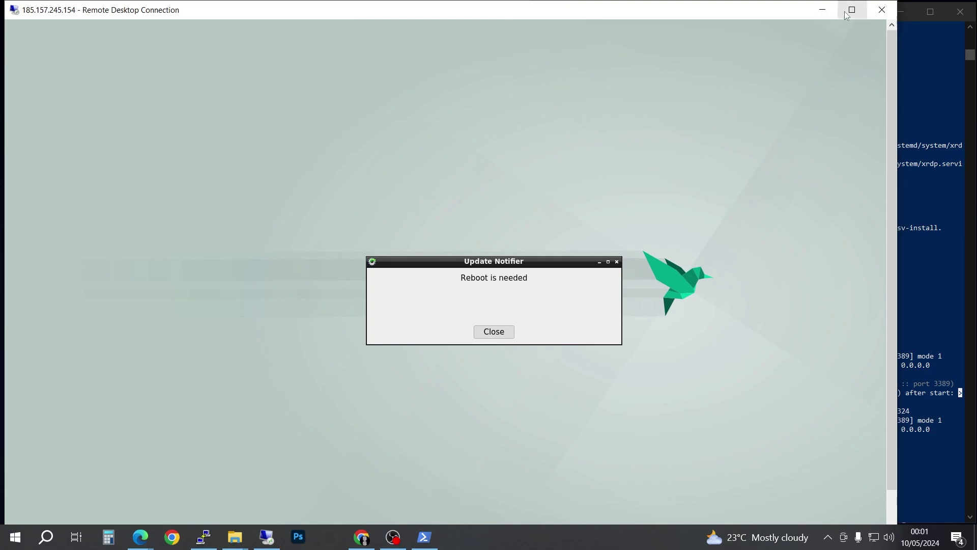
drag(771, 1, 773, 40)
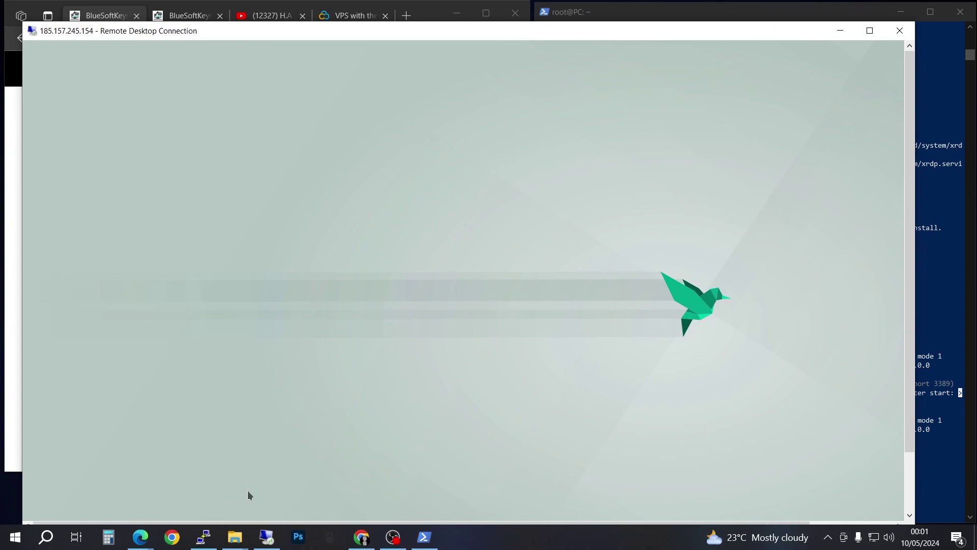
Close PuTTY unused and bring the root PowerShell terminal back to the front.
click(203, 536)
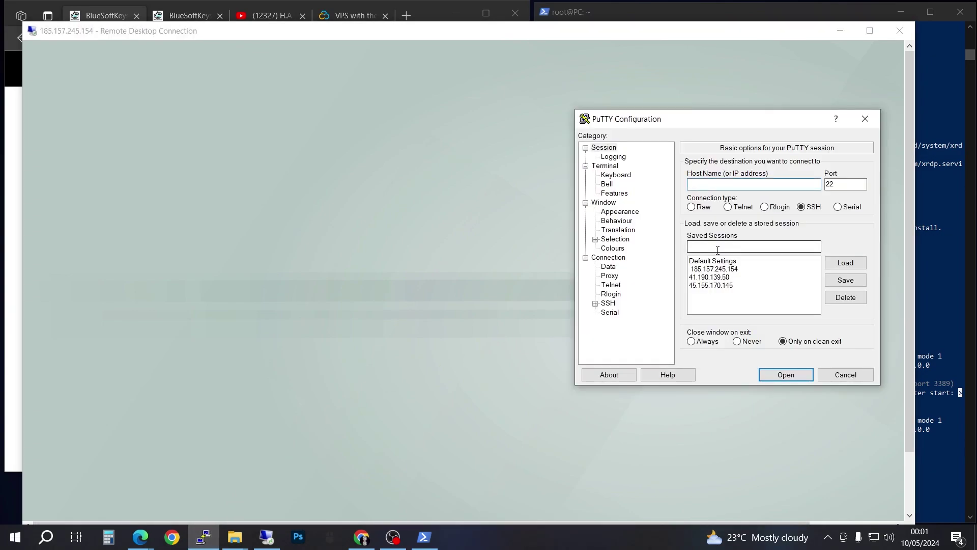
click(865, 118)
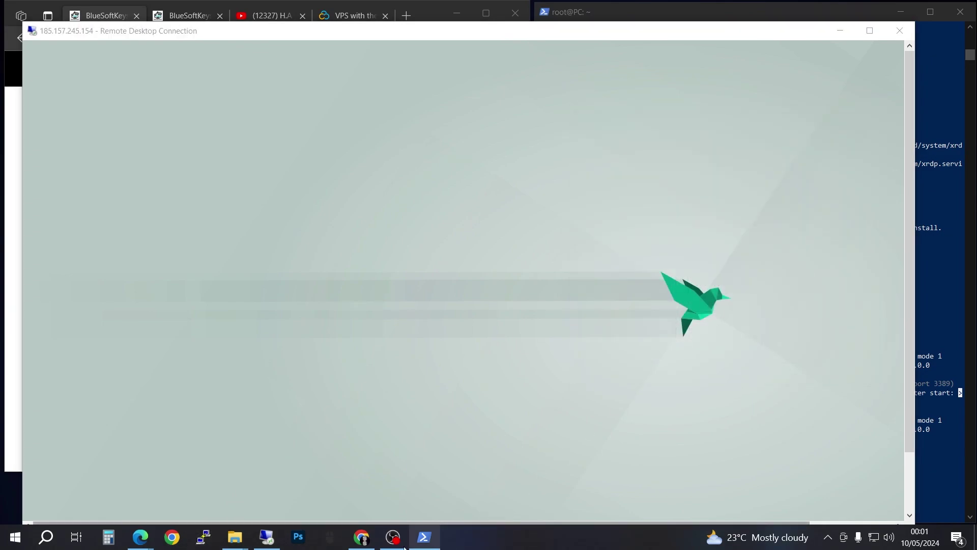
click(425, 536)
Run reboot on the VPS from the root terminal.
click(599, 456)
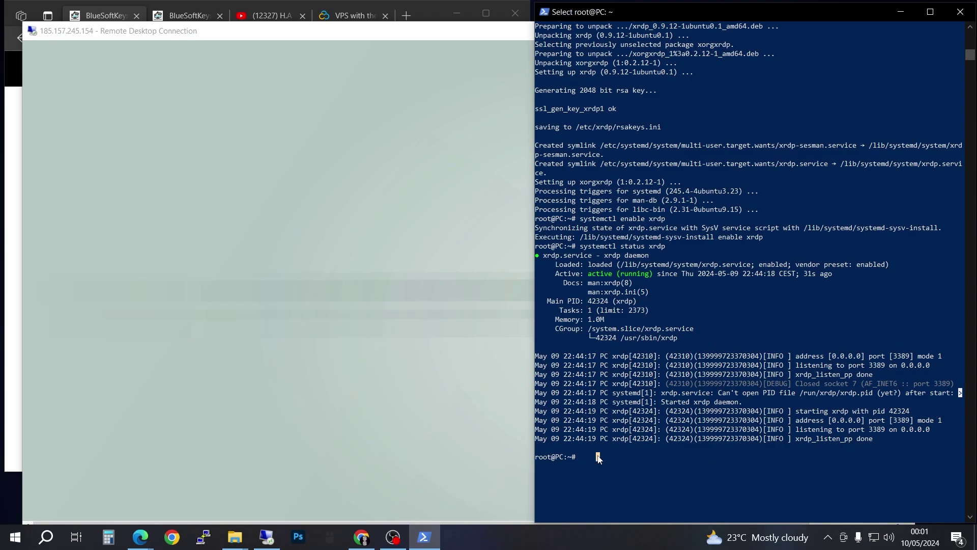
text(reboot)
key(Return)
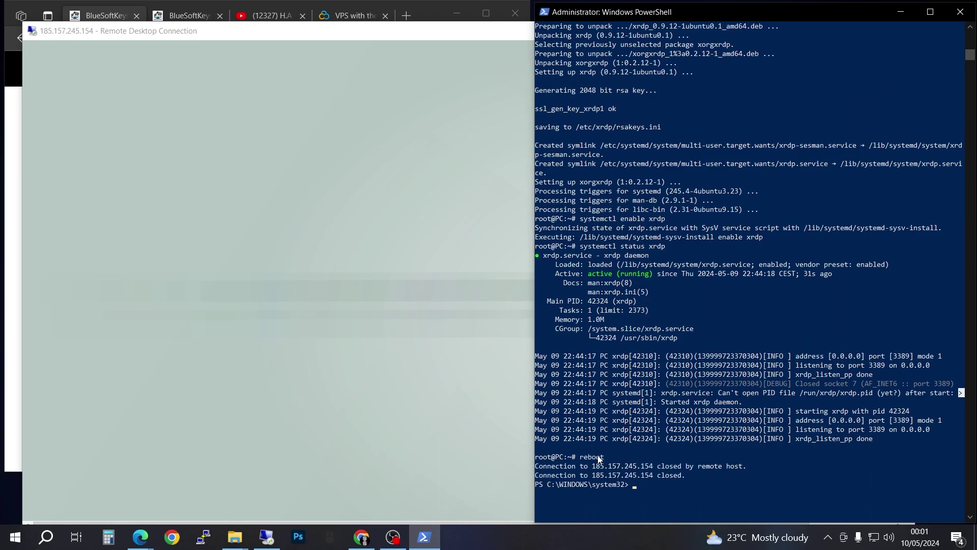
scroll(643, 276, down, 3)
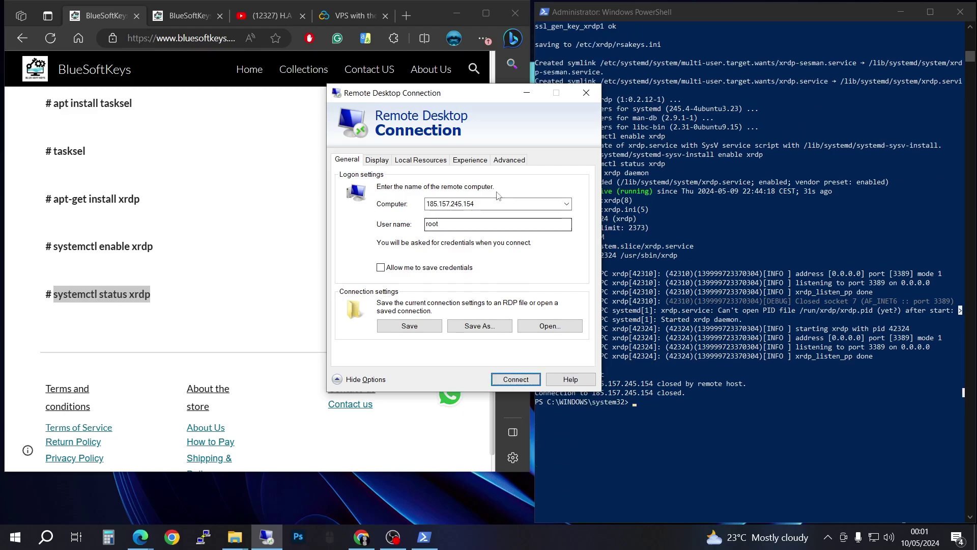
Reconnect to 185.157.245.154, accept the identity warning, log in to xrdp with the password, and go full screen.
click(516, 379)
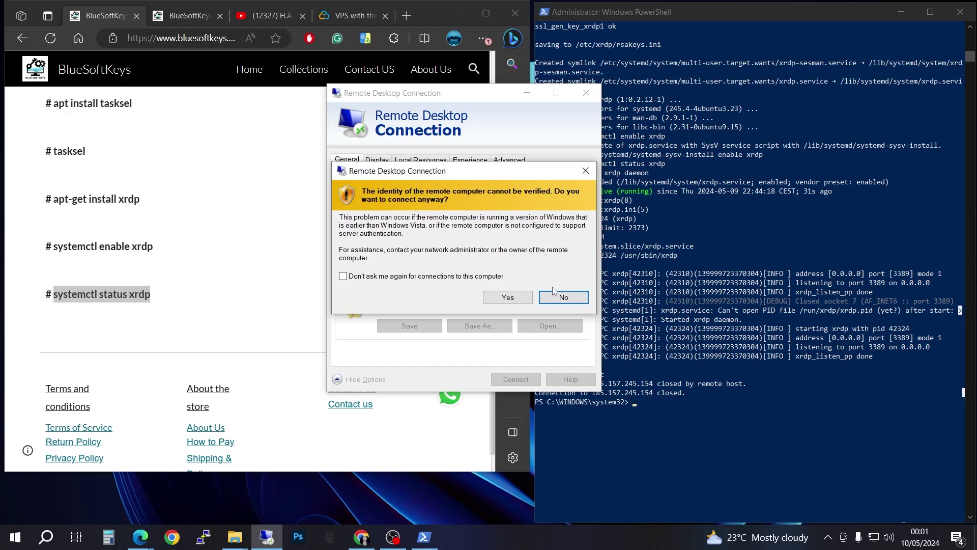
click(497, 298)
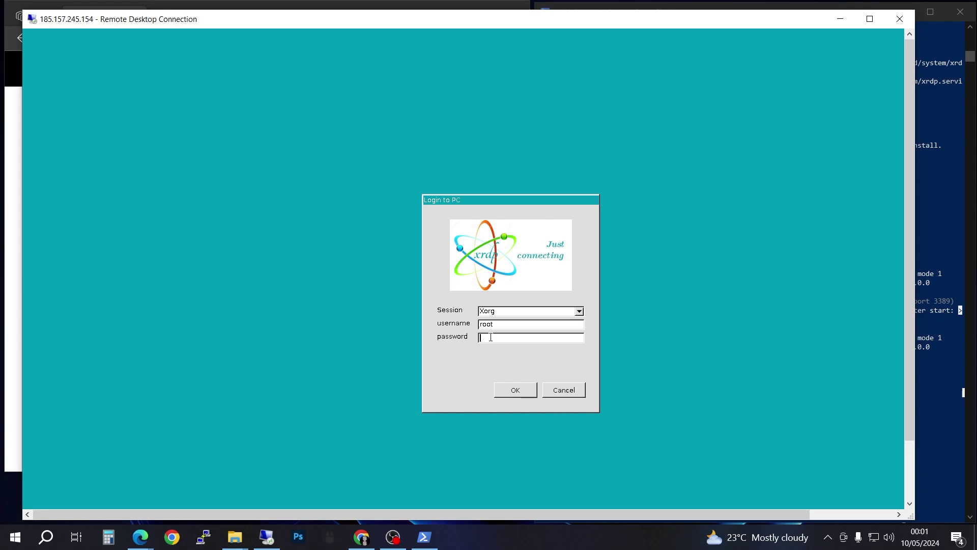
text(*****)
key(Return)
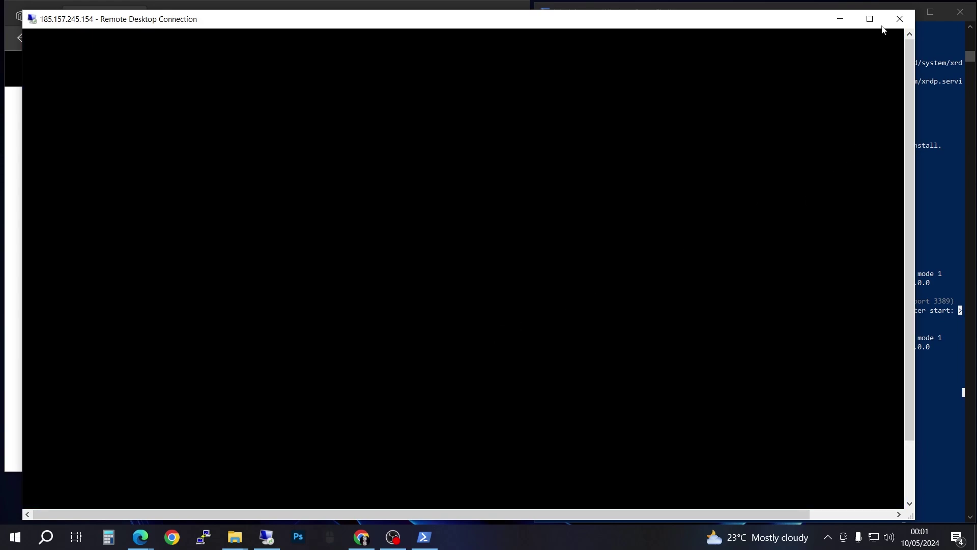
click(870, 18)
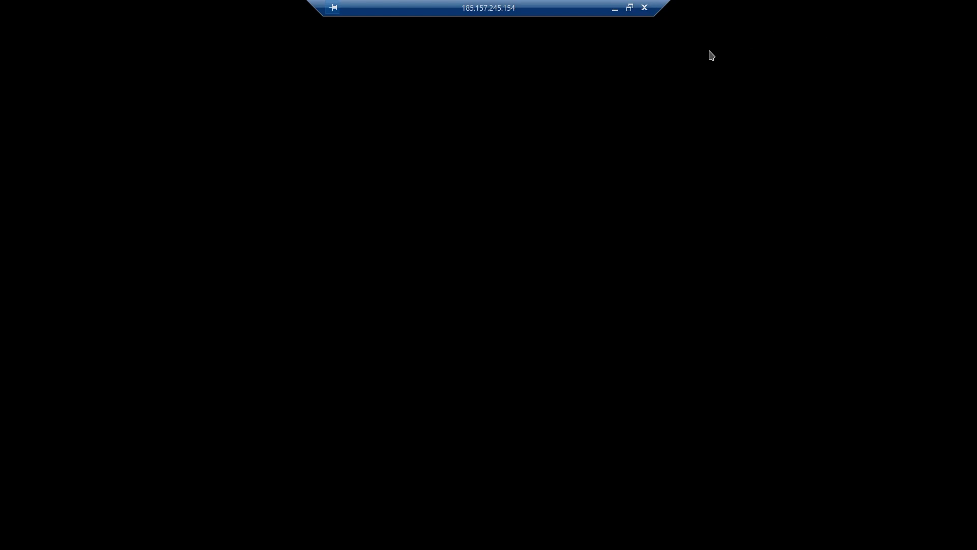